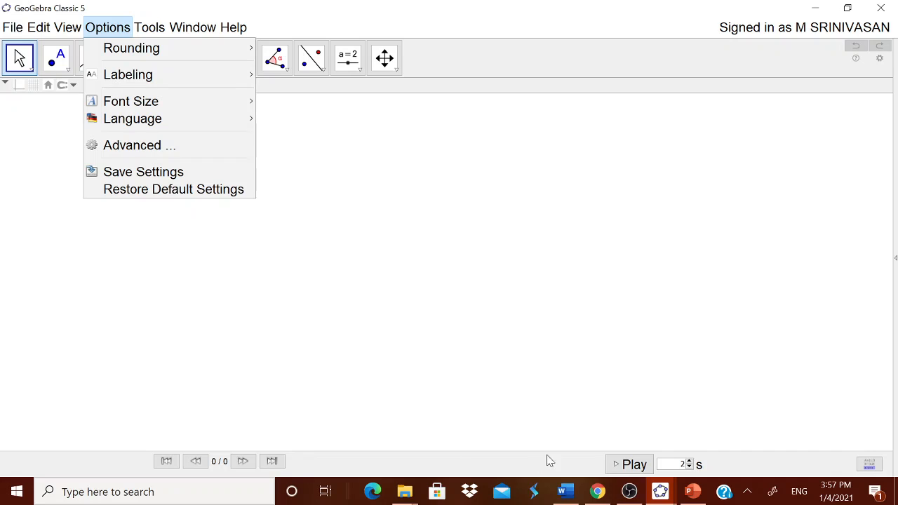
- Add the text "REGULAR PRISMS" as a title near the upper-left corner of the graphics area
click(507, 17)
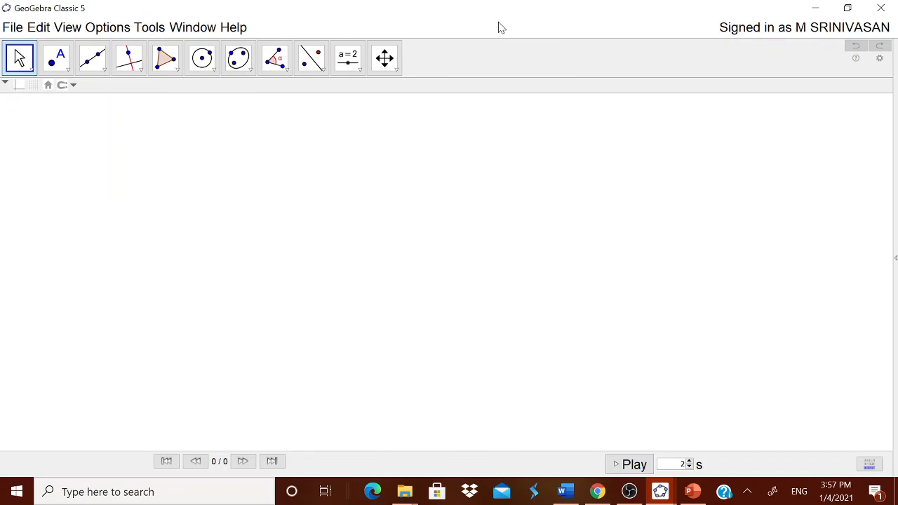
click(351, 60)
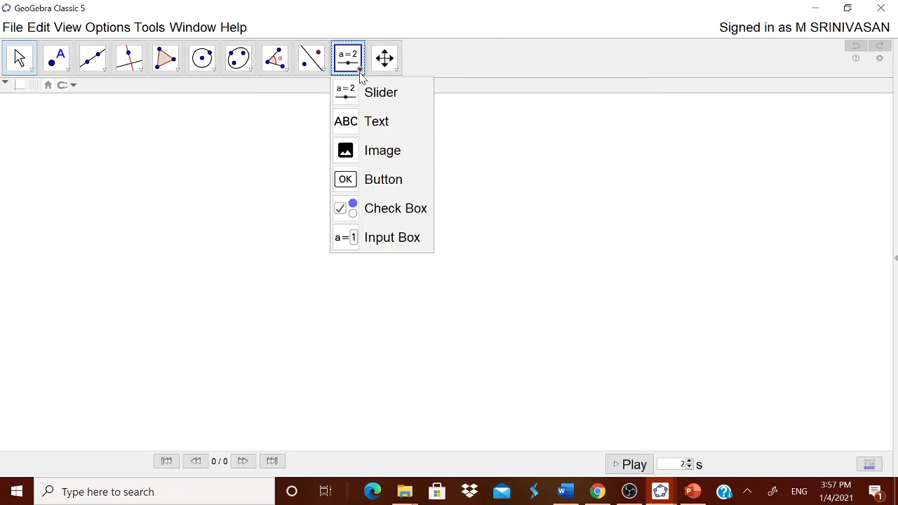
click(373, 120)
click(255, 155)
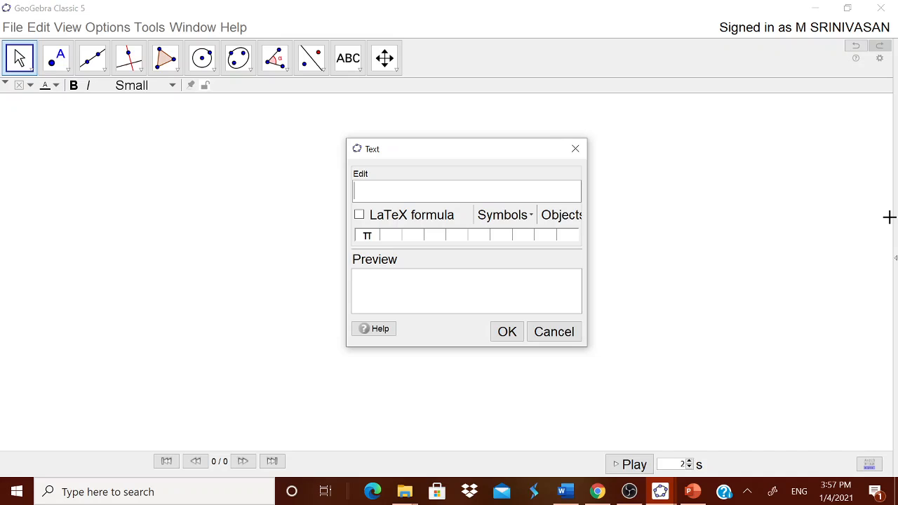
text(REGUALR)
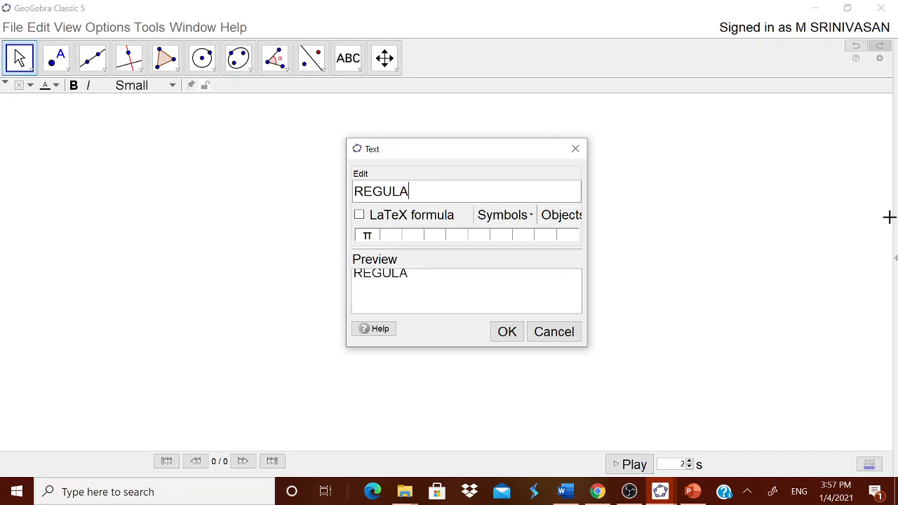
text( PRISMS)
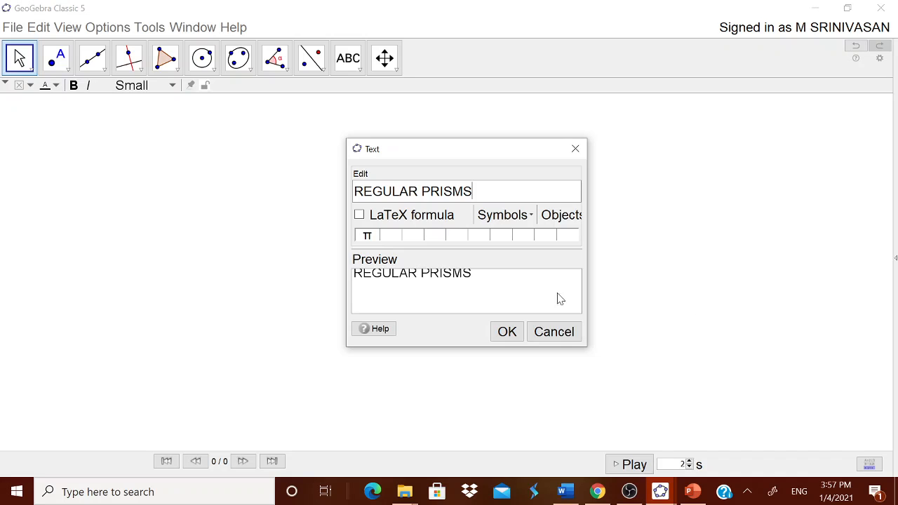
click(507, 332)
drag(309, 156, 87, 125)
- Switch to NOTES.docx in Word and copy the two-line definition starting "Prism is a three-dimensional solid object"
click(562, 492)
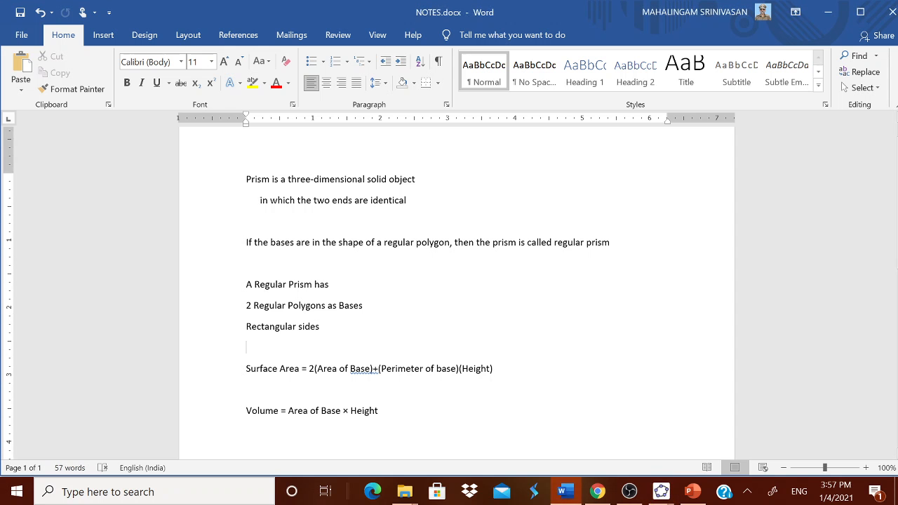
drag(246, 179, 447, 203)
key(ctrl+c)
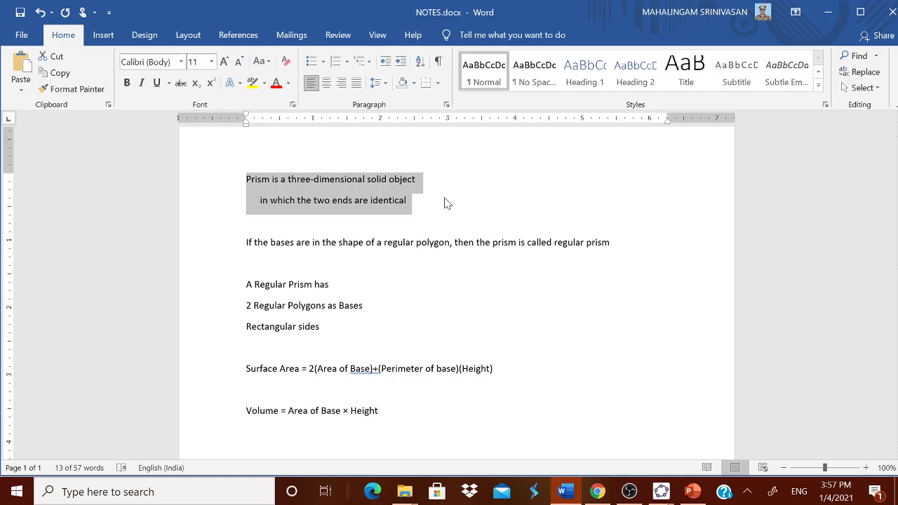
- Return to GeoGebra, insert the copied prism definition as a new text and place it below the title
click(660, 491)
click(599, 454)
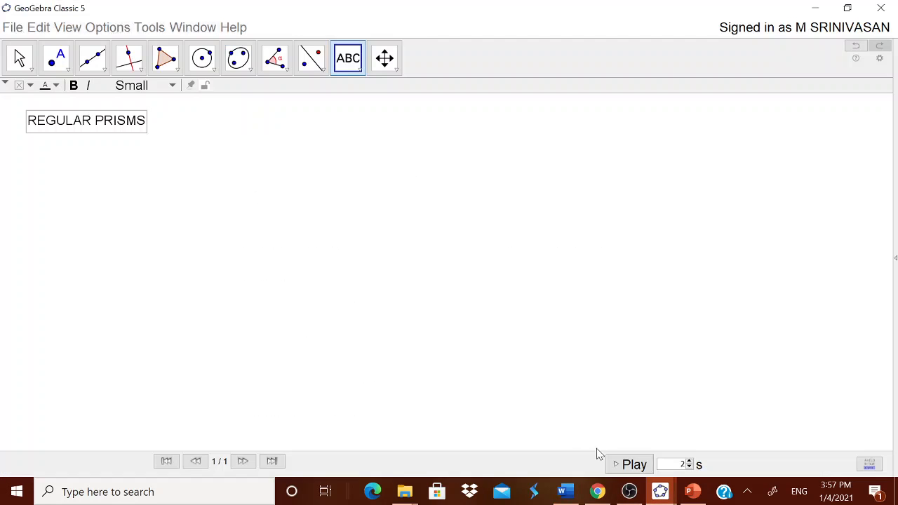
click(281, 134)
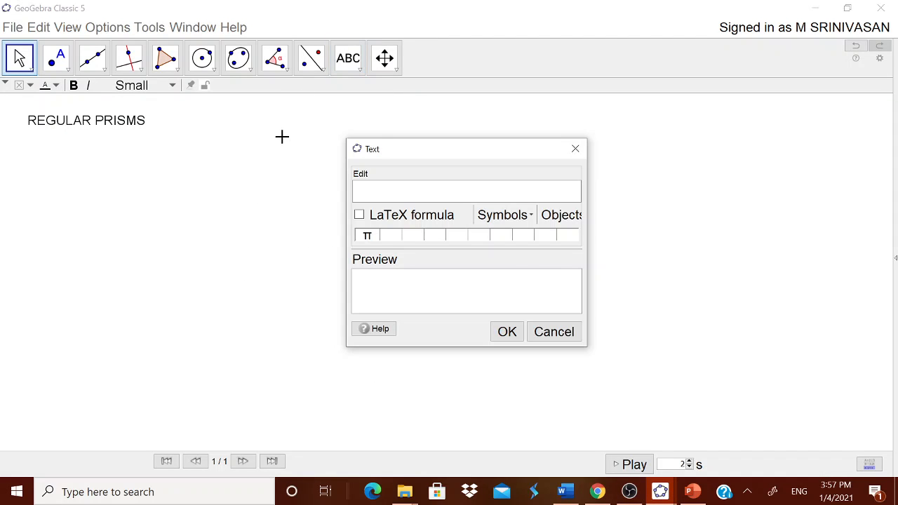
key(ctrl+v)
click(506, 332)
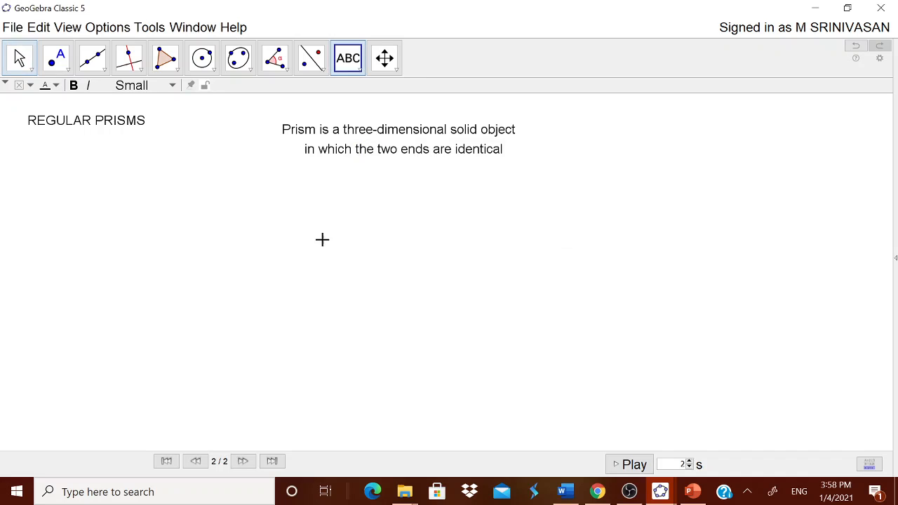
drag(354, 148, 76, 166)
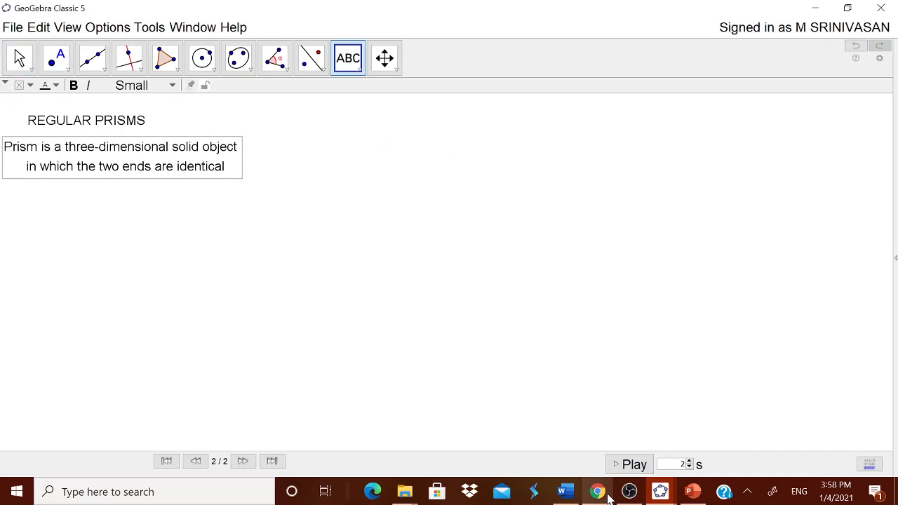
- Copy the sentence starting "If the bases are in the shape of a regular polygon" from Word and insert it in GeoGebra below the definition
click(562, 491)
click(227, 244)
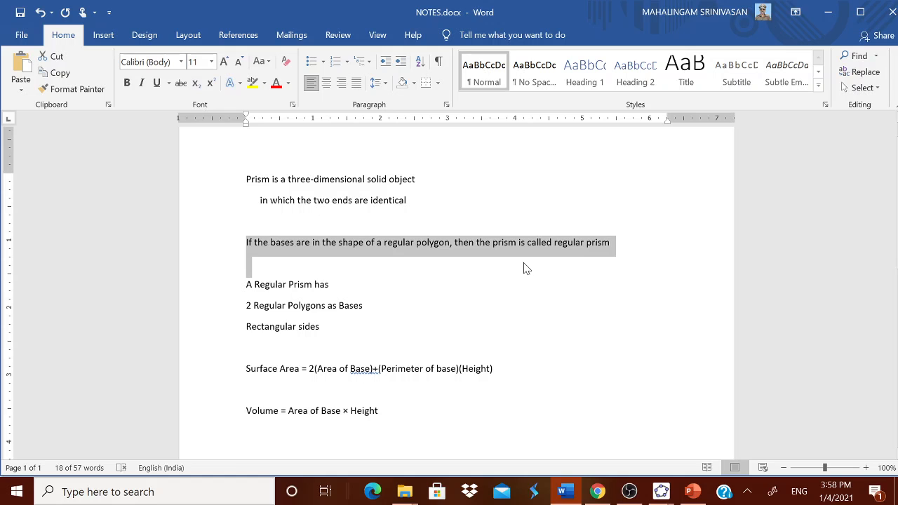
click(660, 491)
click(588, 425)
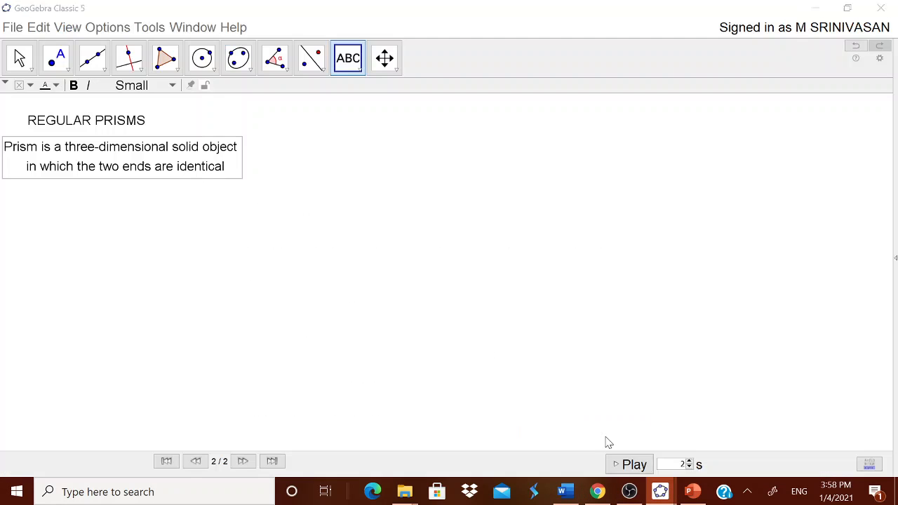
click(322, 170)
key(ctrl+v)
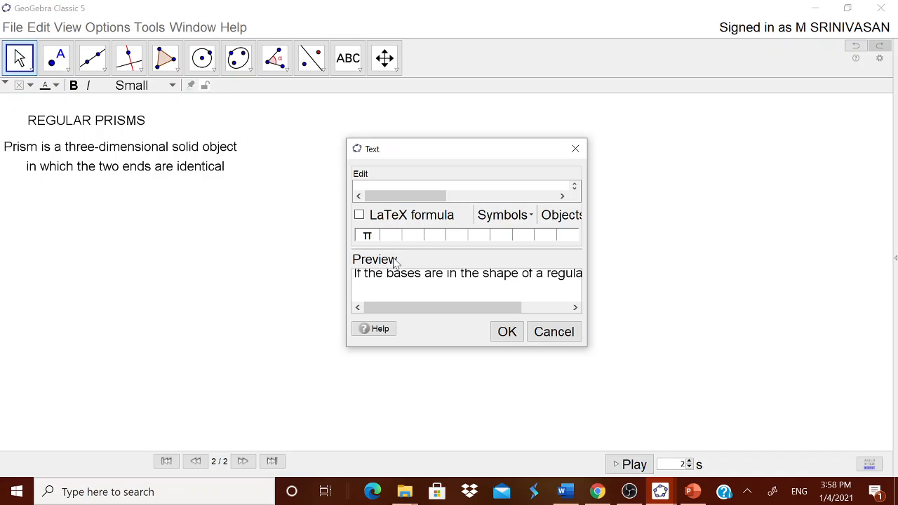
click(507, 331)
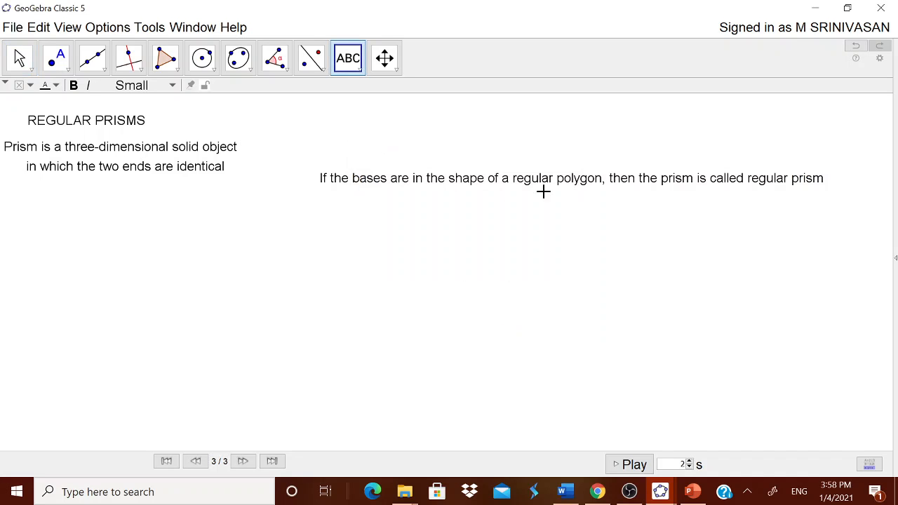
drag(544, 191, 255, 201)
- Break the regular prism sentence into two lines after "polygon," through its object properties, and close the properties
right_click(260, 199)
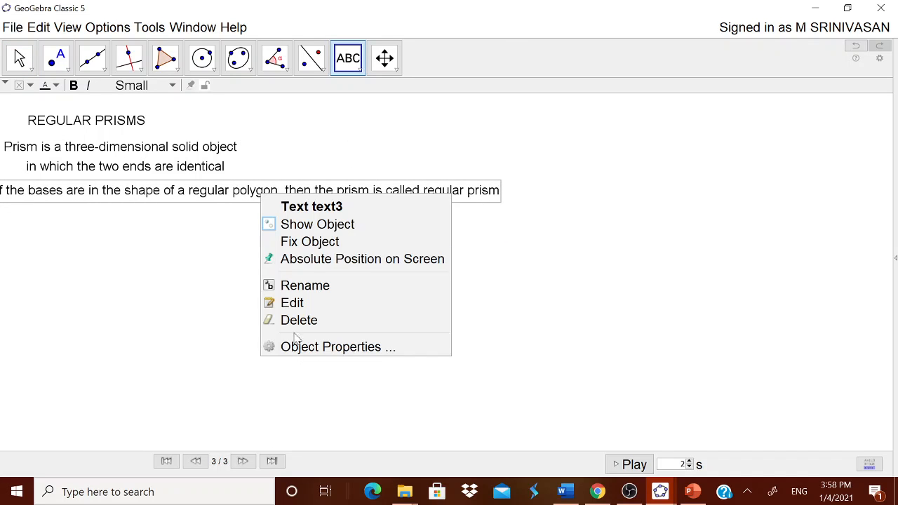
click(317, 348)
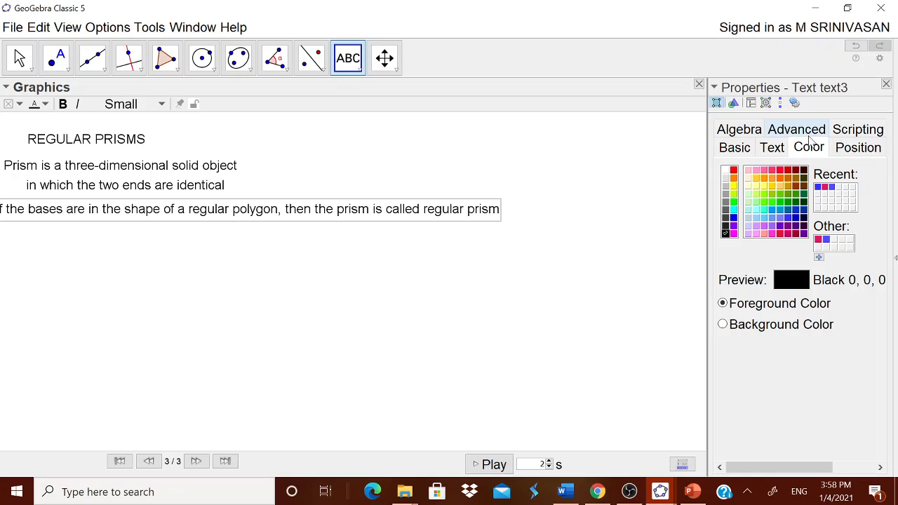
click(771, 148)
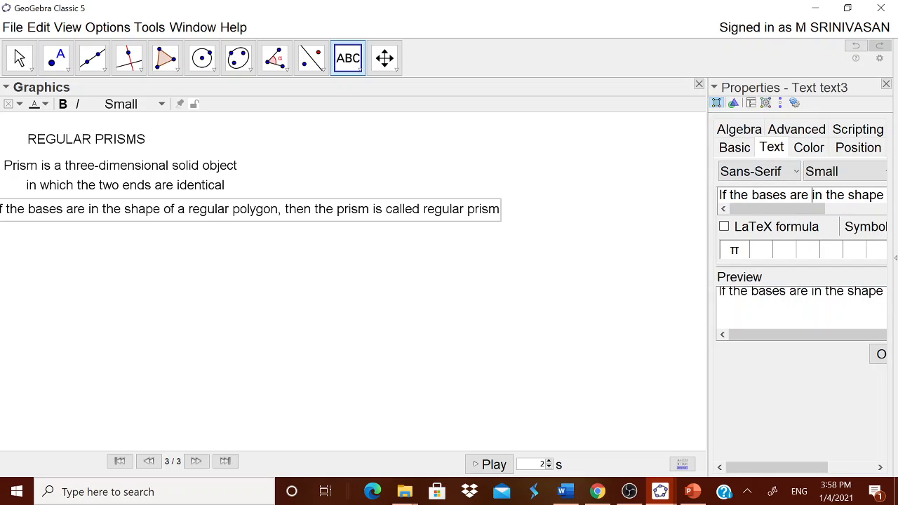
drag(778, 209, 838, 210)
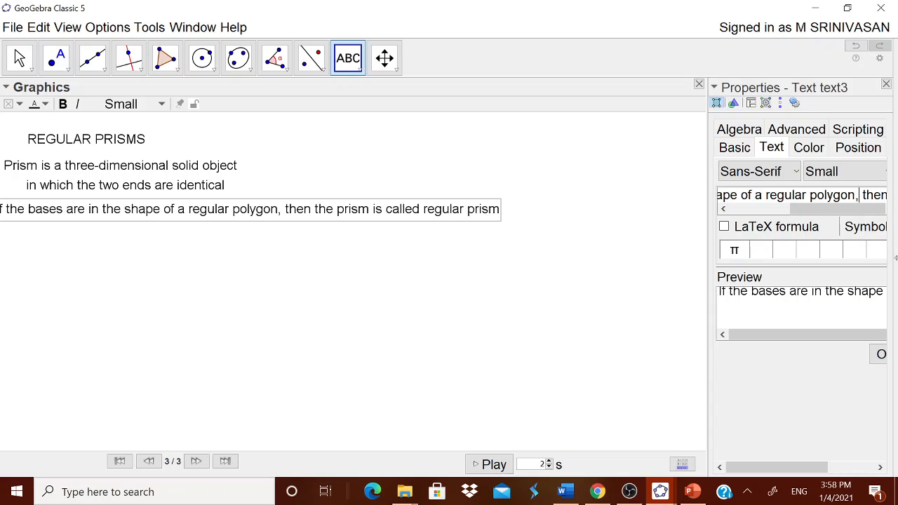
key(Return)
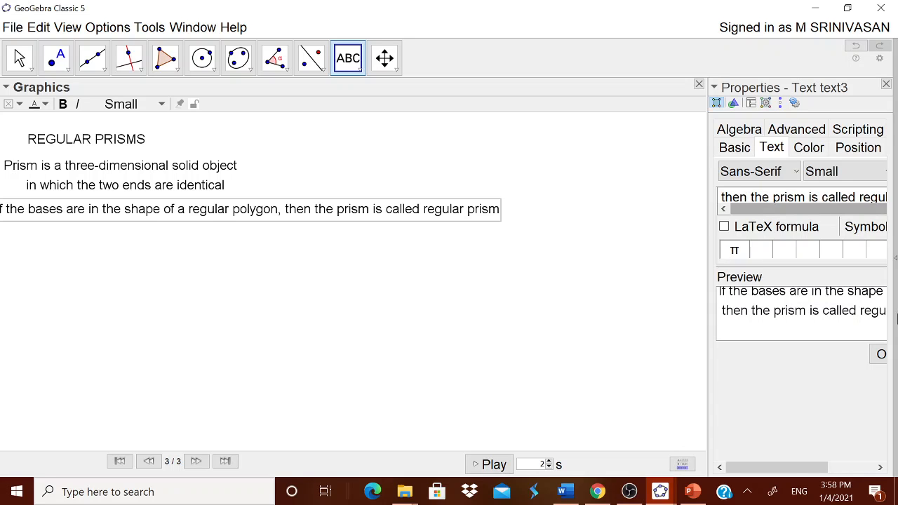
click(884, 355)
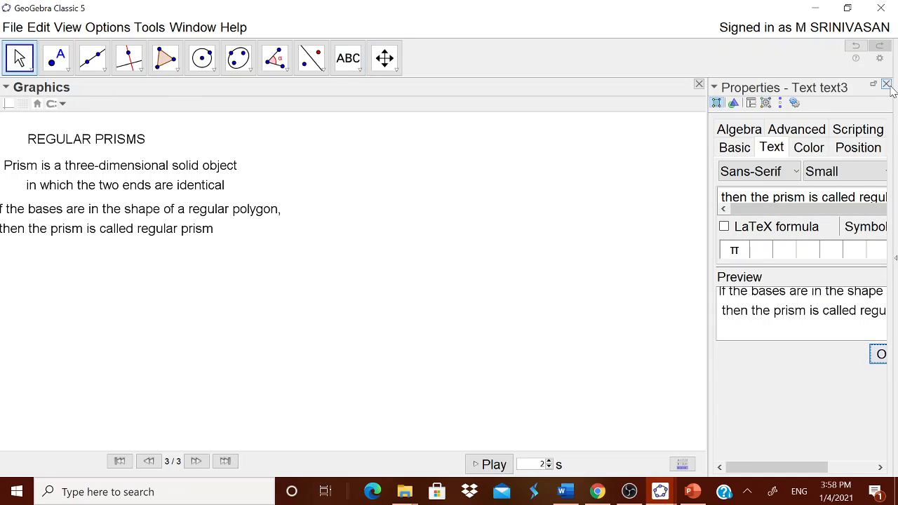
click(886, 84)
- Reposition the title and both notes so the title sits centered above the closely stacked texts
drag(186, 204, 209, 206)
drag(186, 168, 207, 165)
drag(147, 128, 209, 124)
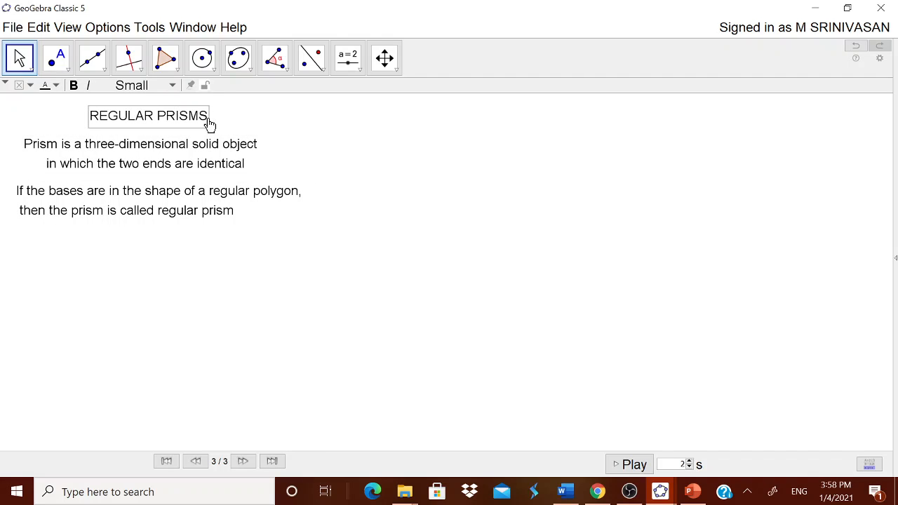
drag(198, 161, 191, 160)
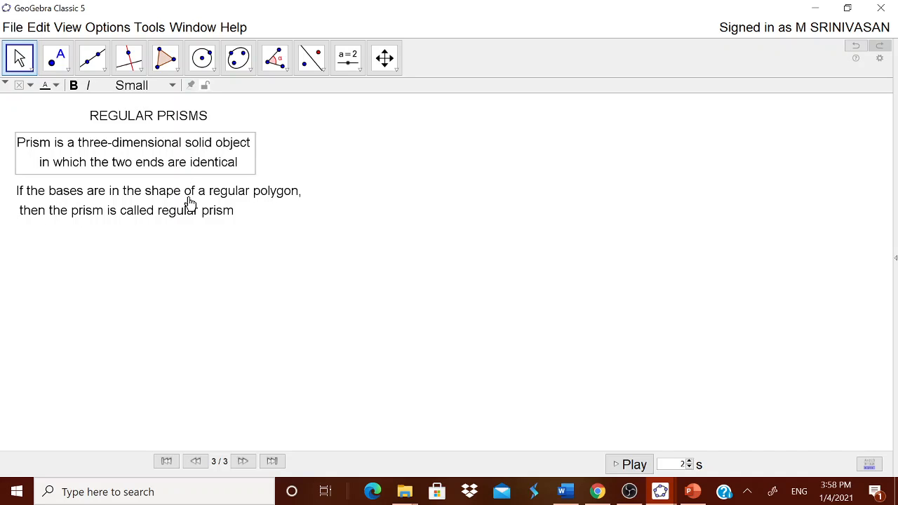
drag(190, 204, 190, 200)
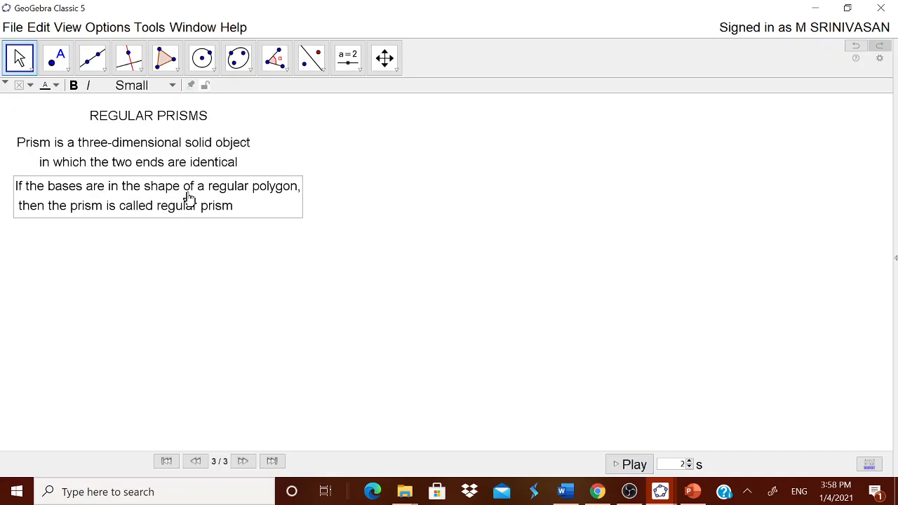
- Create a number slider a with minimum 1 and place it beside the title
click(360, 69)
click(358, 90)
click(776, 284)
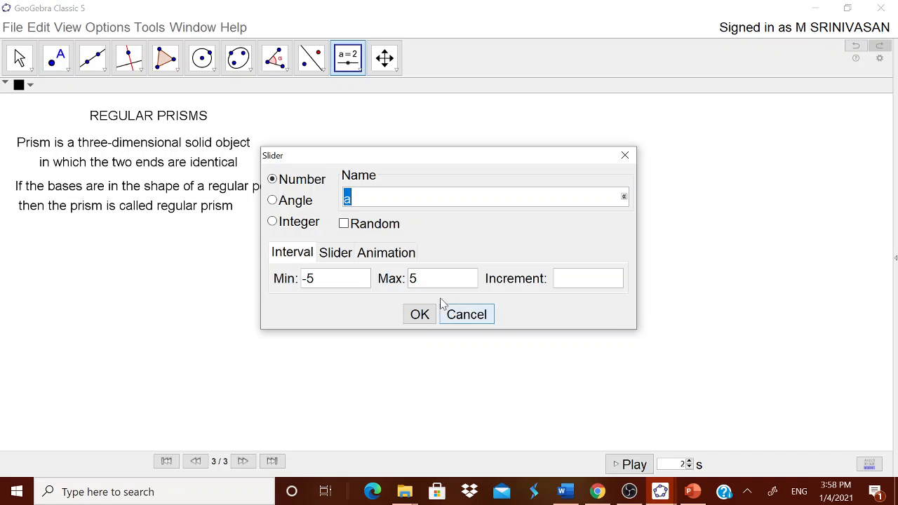
drag(316, 280, 288, 286)
text(1)
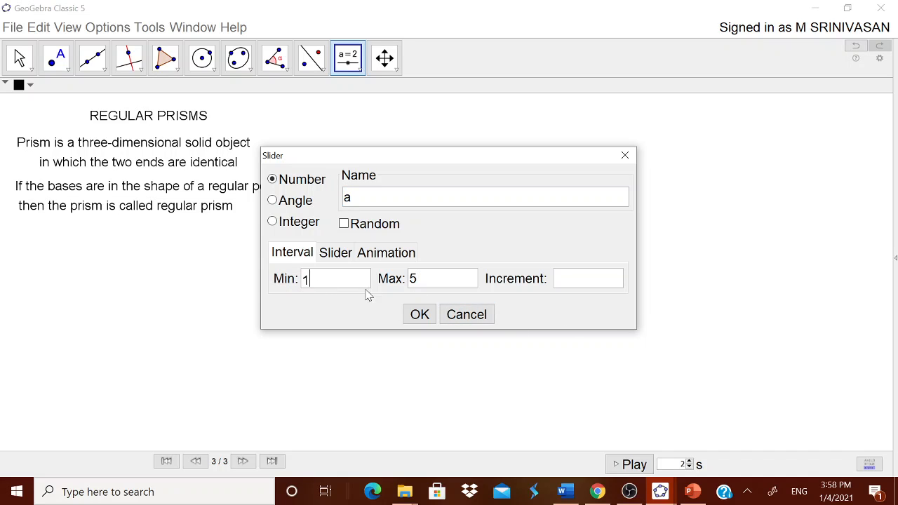
drag(425, 289, 407, 285)
click(417, 314)
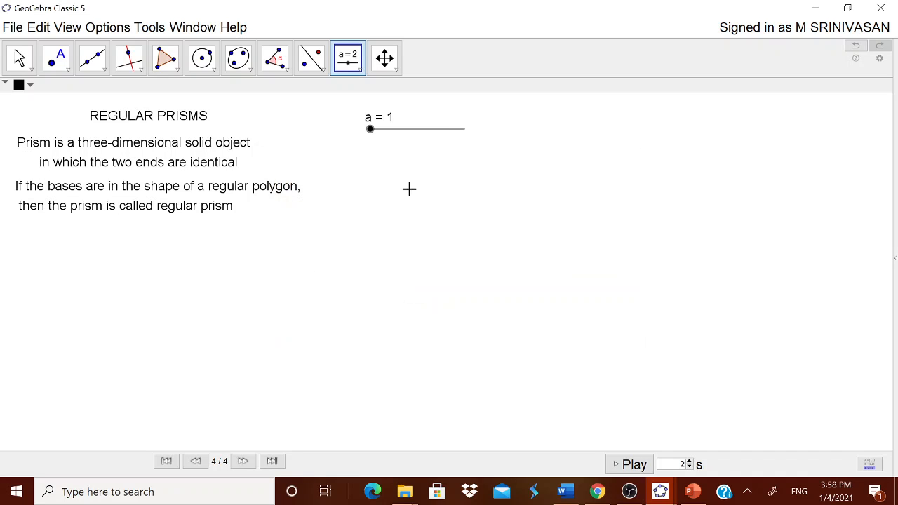
drag(399, 140, 365, 124)
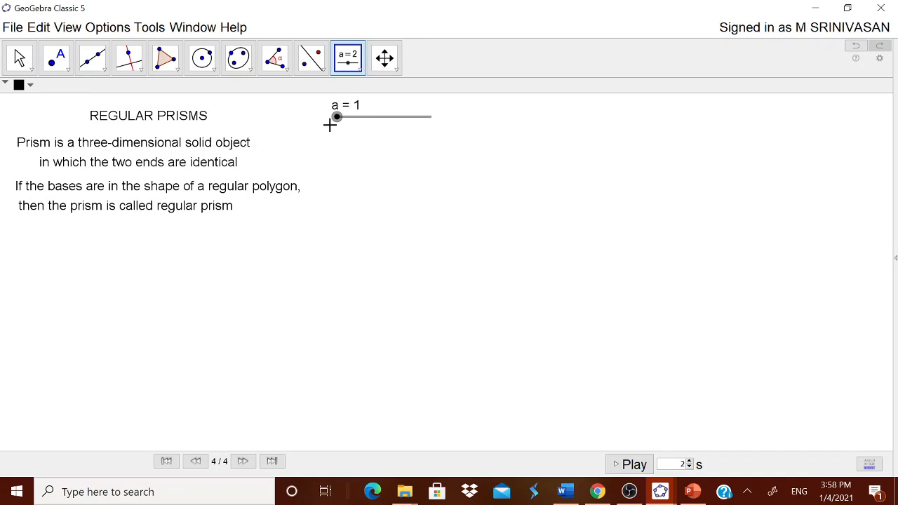
- Create an integer slider n from 3 to 10 with increment 1 and place it below slider a
click(362, 186)
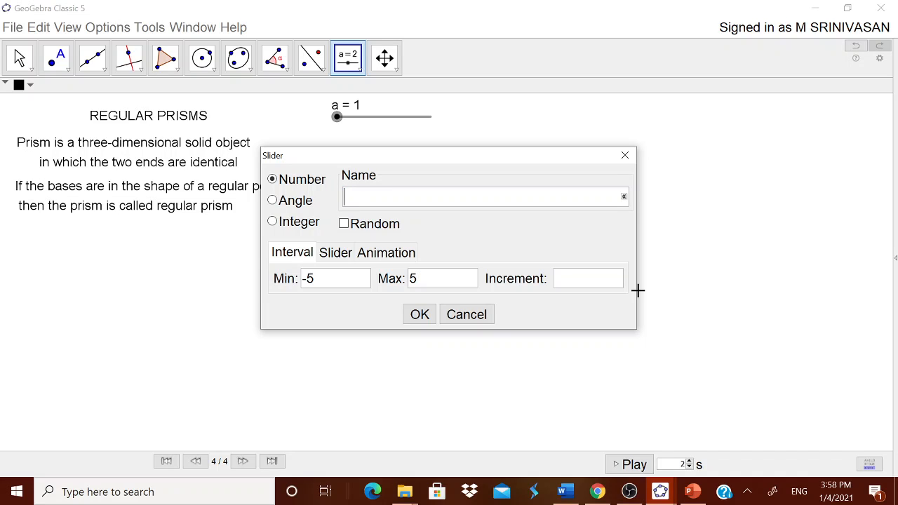
click(305, 223)
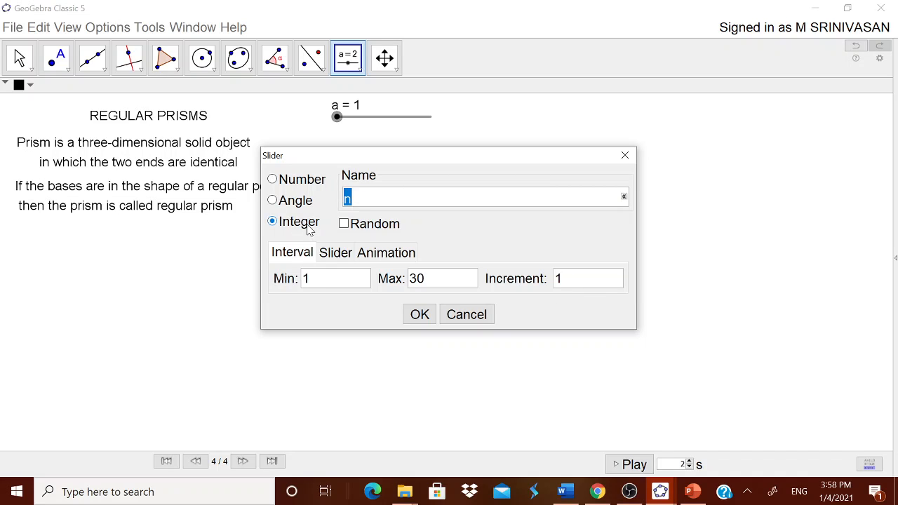
click(303, 279)
text(3)
drag(429, 278, 401, 284)
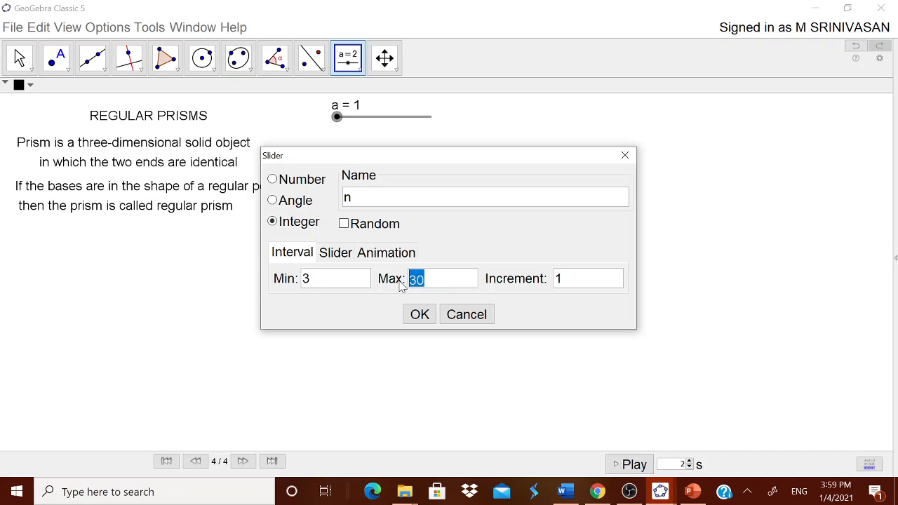
text(10)
click(418, 314)
drag(407, 195, 410, 165)
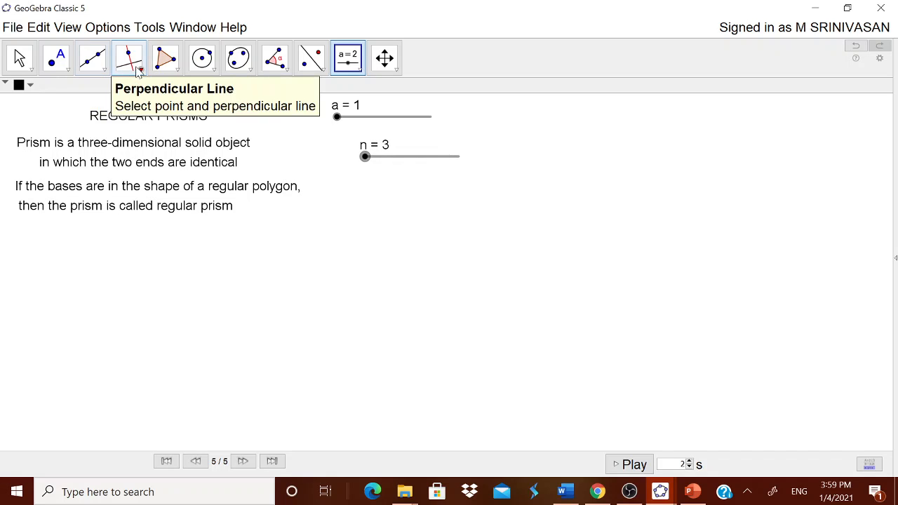
click(102, 69)
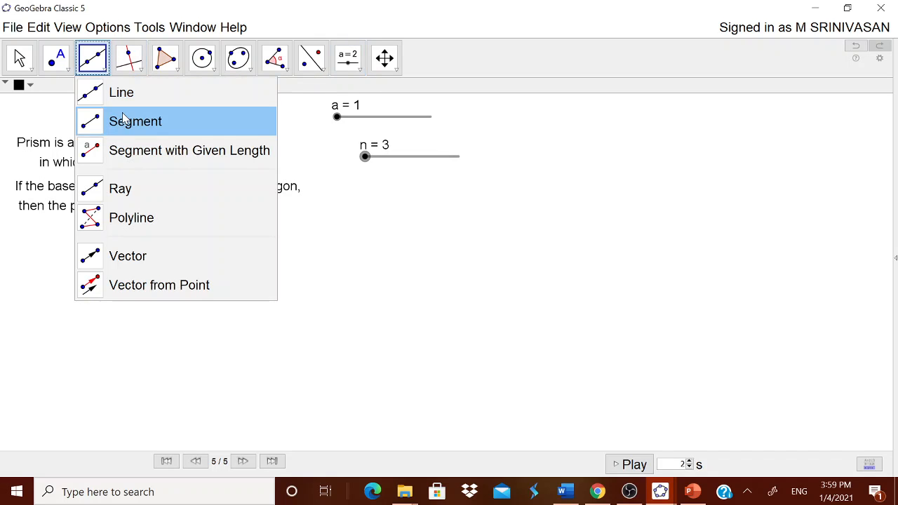
mouse_move(112, 56)
click(109, 28)
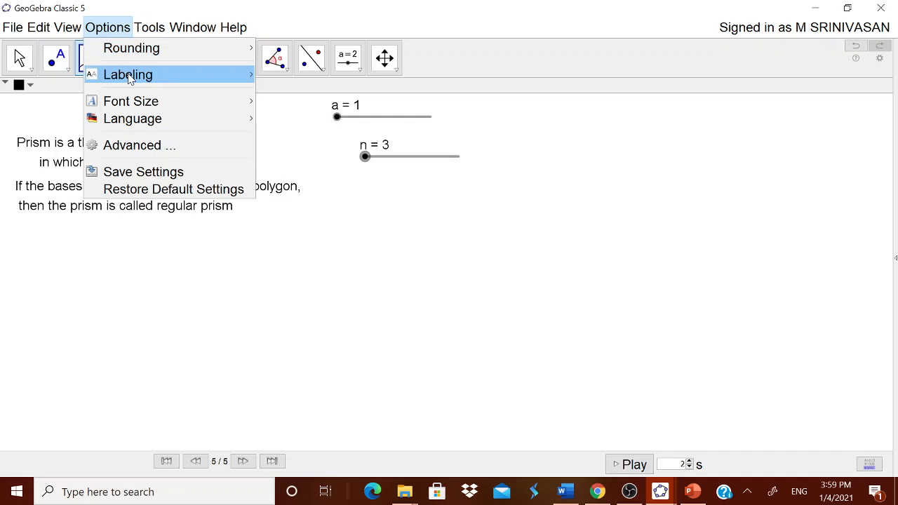
mouse_move(128, 81)
click(320, 33)
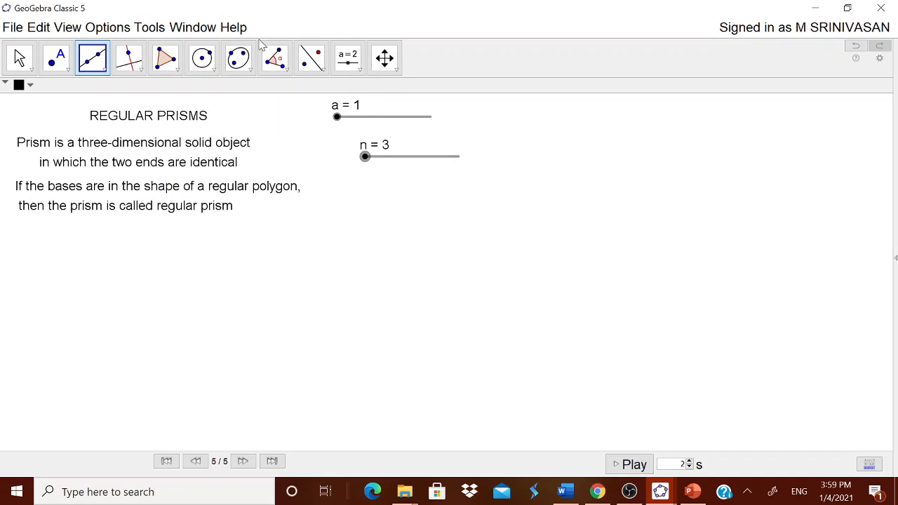
- Construct a segment with given length a, starting from a new point A below the explanatory notes
click(103, 72)
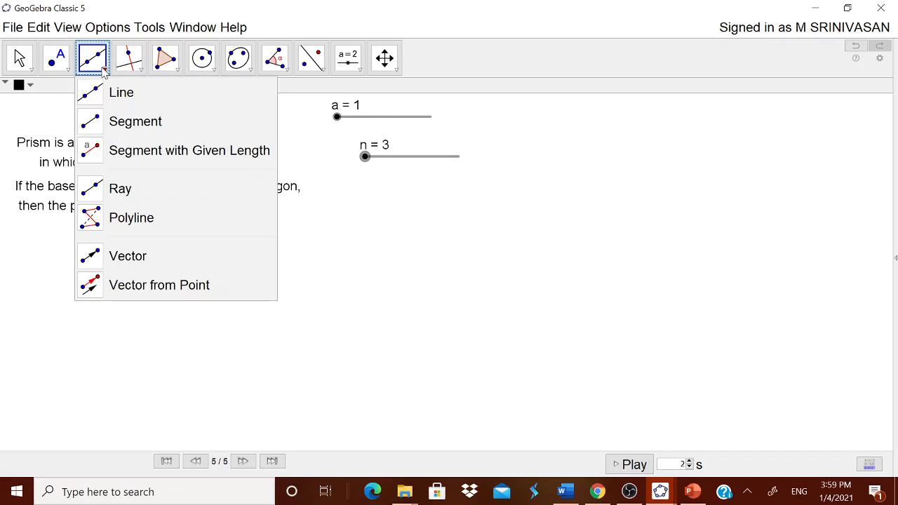
click(140, 149)
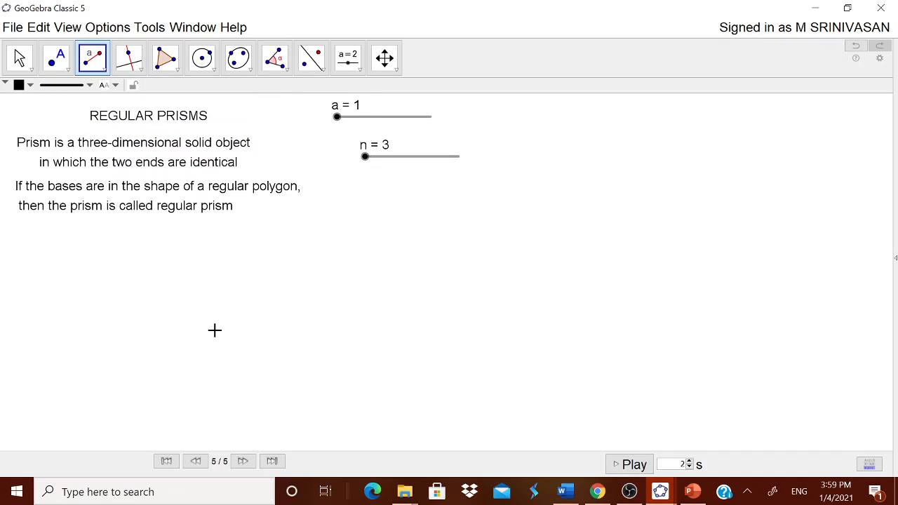
click(142, 341)
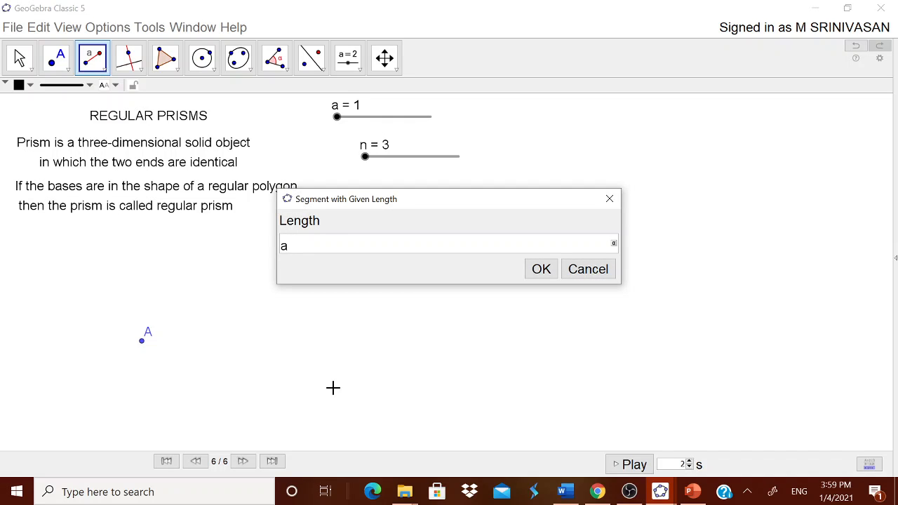
click(541, 270)
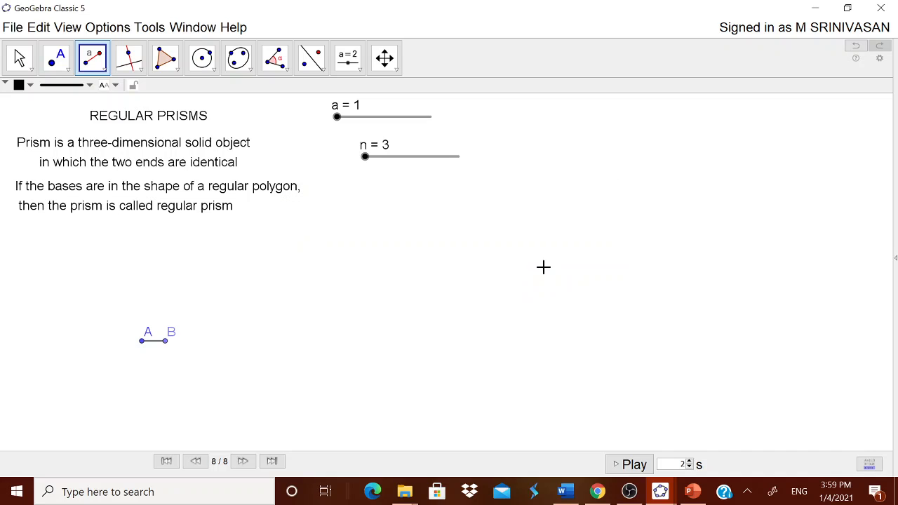
- Set slider a to 4 and move the labels of points A and B below the segment's endpoints
click(21, 61)
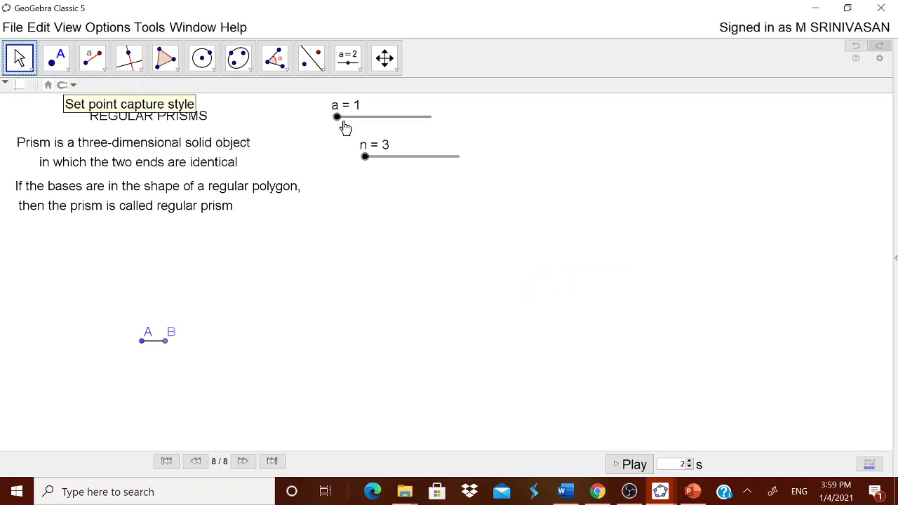
drag(337, 118, 369, 118)
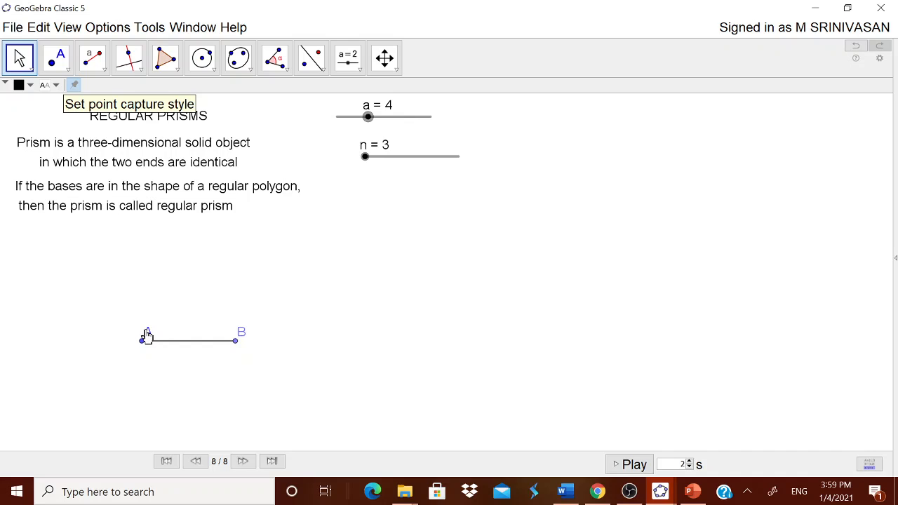
drag(147, 332, 117, 353)
drag(243, 339, 241, 365)
- Construct a regular polygon with n vertices on points A and B
click(167, 62)
click(201, 119)
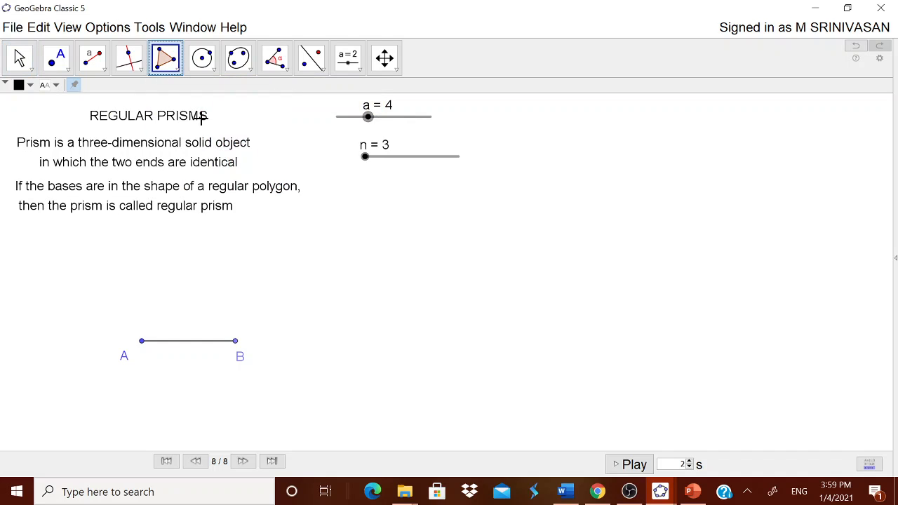
click(143, 342)
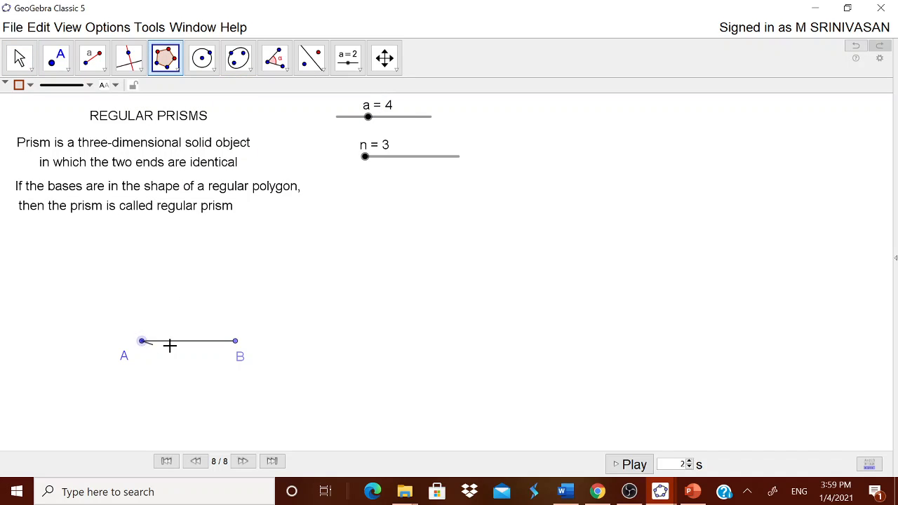
click(236, 342)
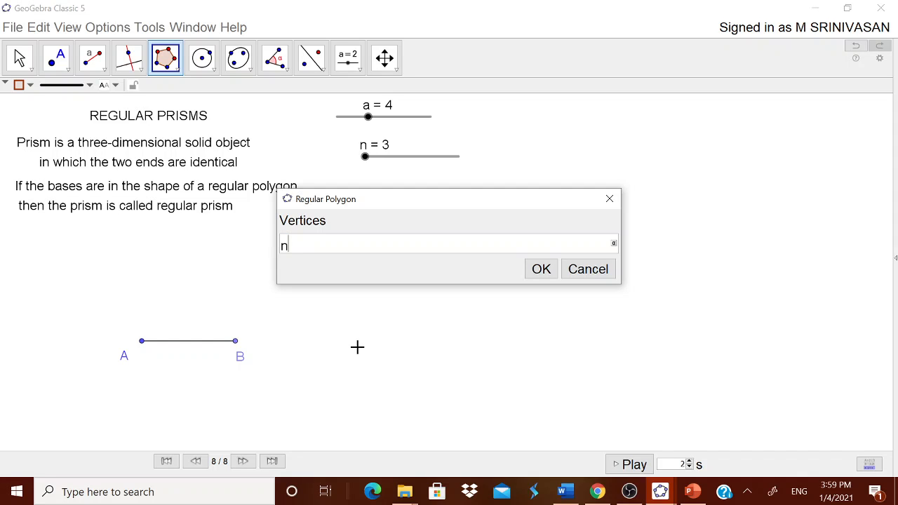
click(541, 270)
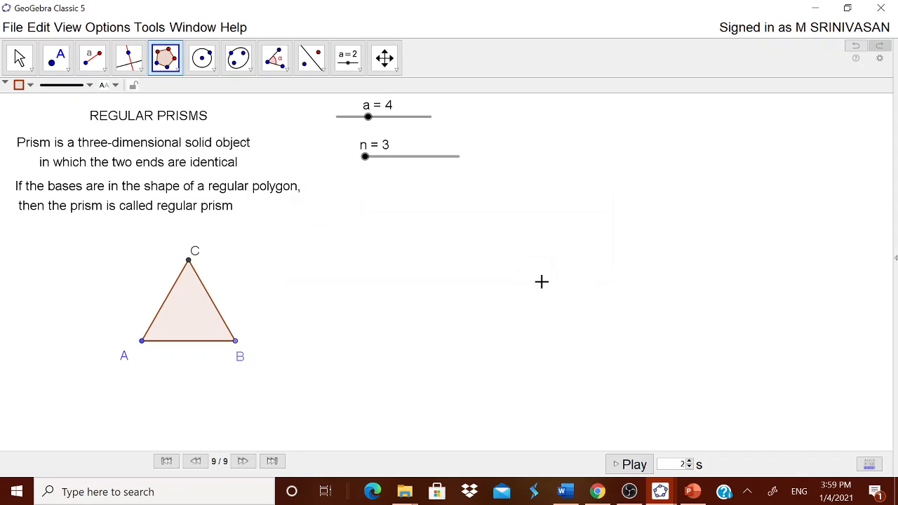
- Set slider n to 4 and shift the polygon further left beneath the explanatory notes
click(19, 58)
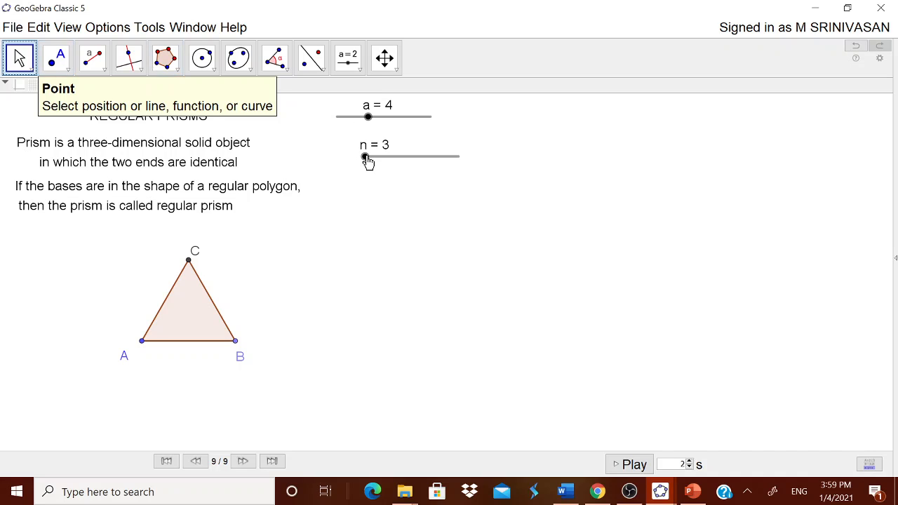
mouse_move(366, 160)
mouse_down()
mouse_move(479, 162)
mouse_move(379, 169)
mouse_up()
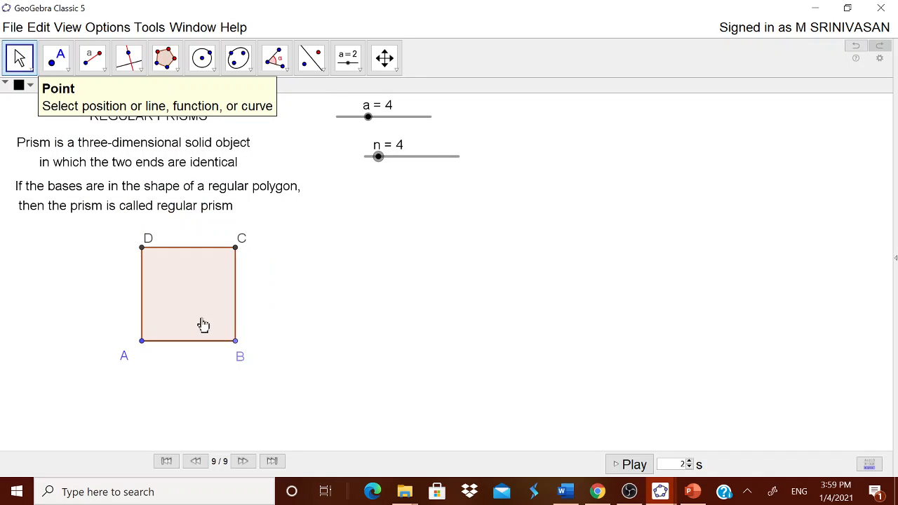
drag(196, 317, 128, 322)
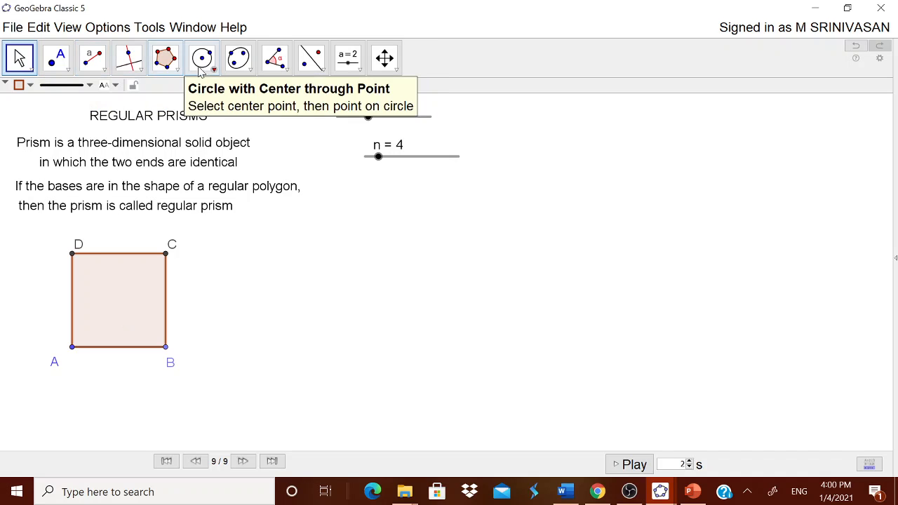
- Create a number slider Height from 1 to 10 with increment 1 and place it below slider n
click(359, 69)
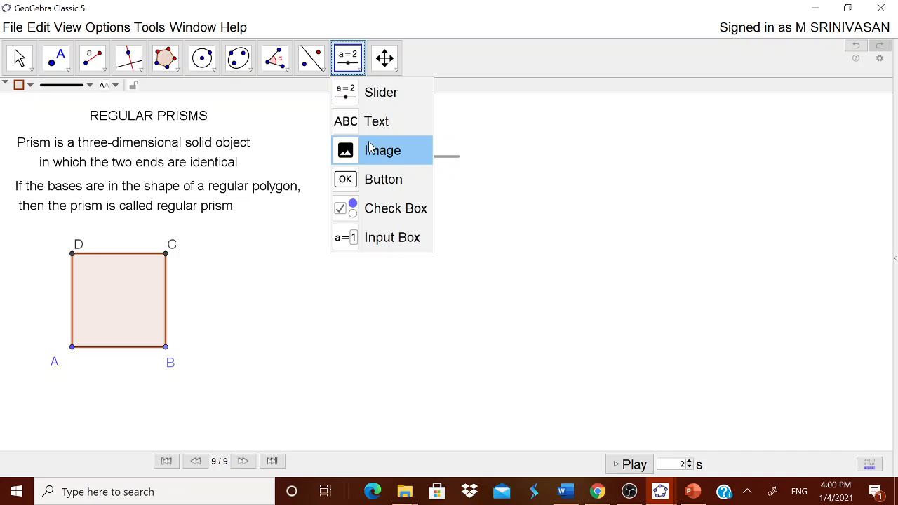
click(369, 92)
click(400, 236)
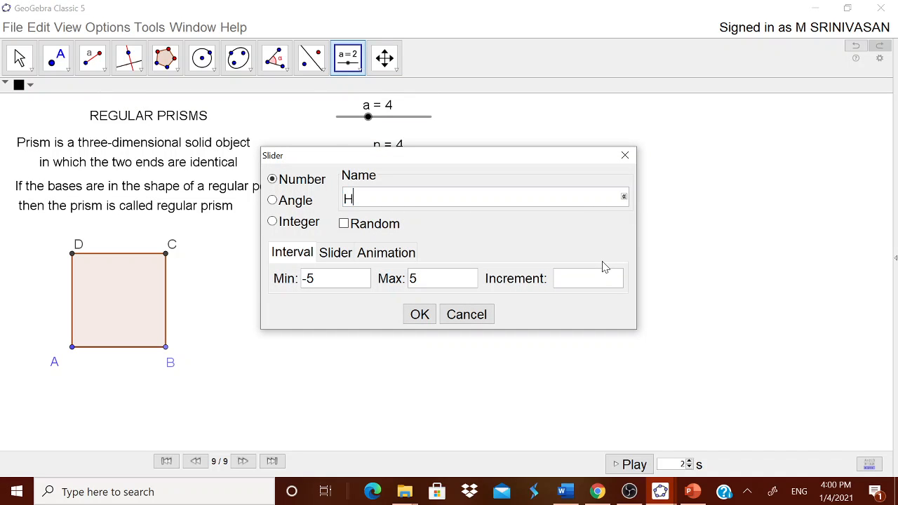
click(325, 287)
text(1)
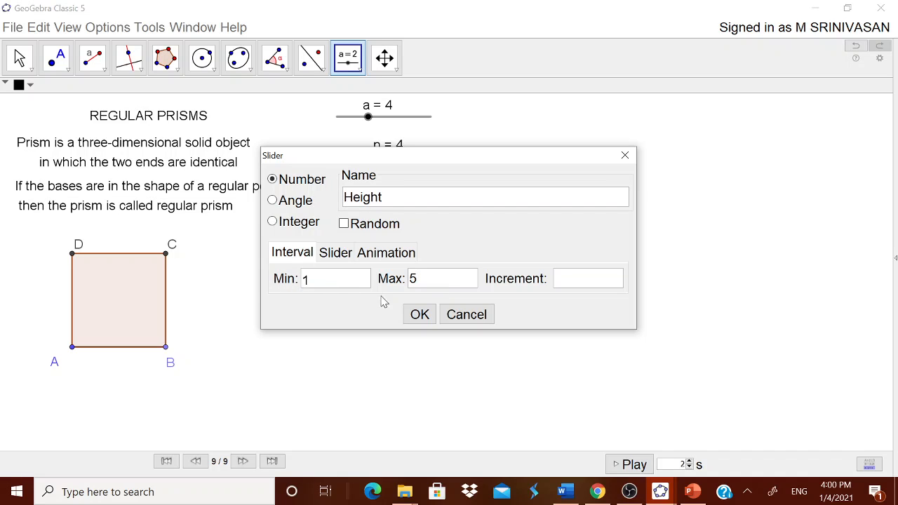
click(412, 287)
text(10)
key(Tab)
text(1)
click(419, 313)
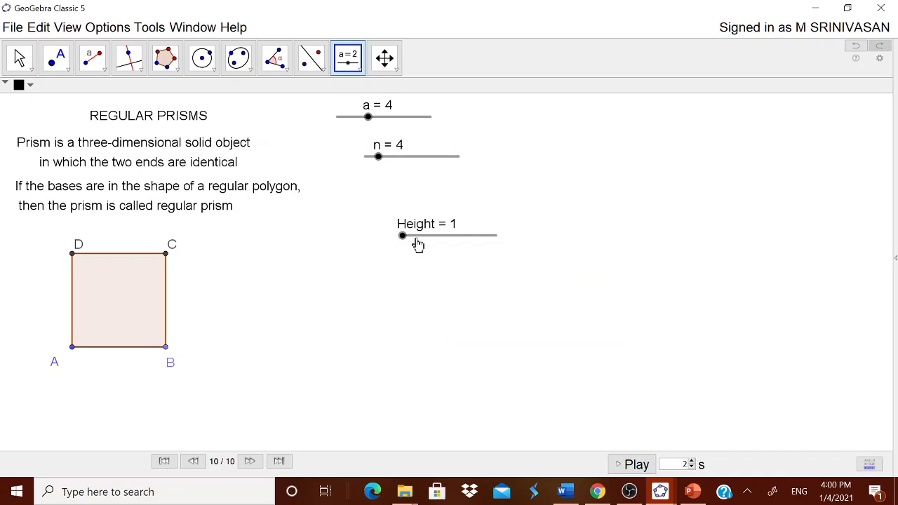
drag(426, 242, 368, 197)
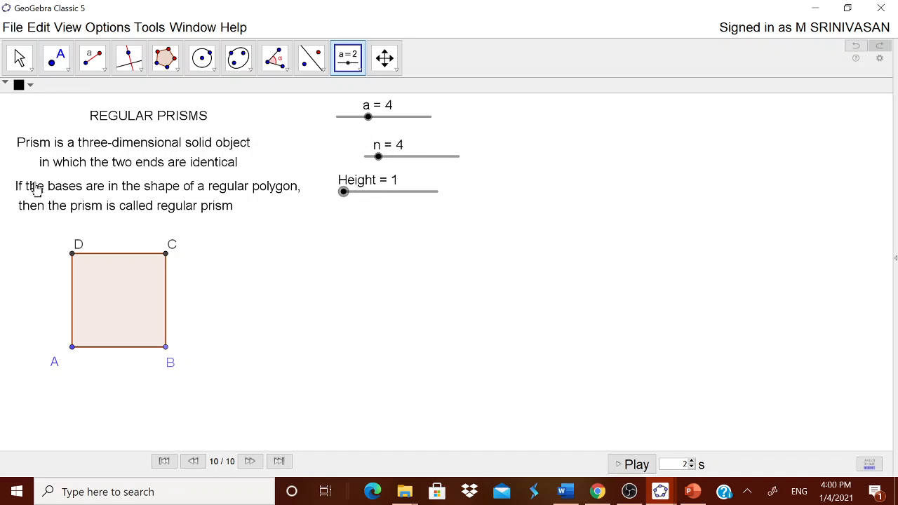
- Show the 3D Graphics view, widen it, and rotate it so the base polygon is seen obliquely from above
click(67, 28)
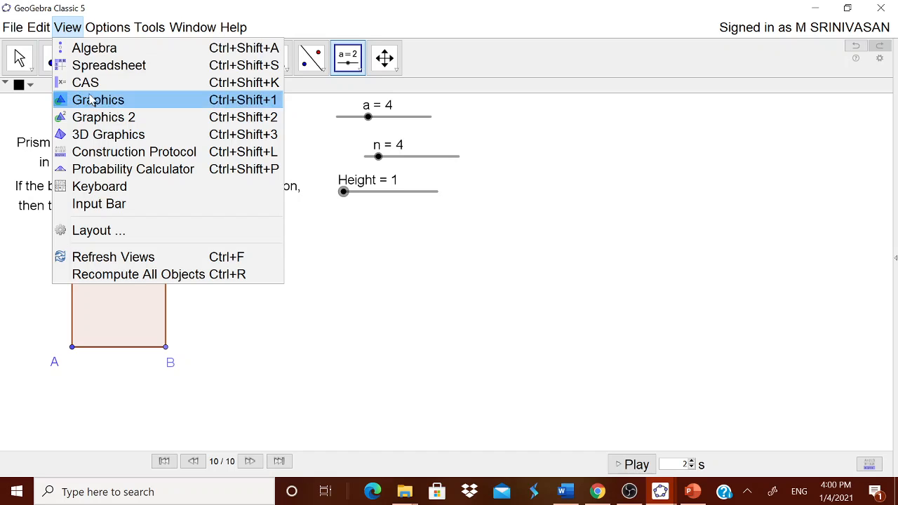
click(97, 139)
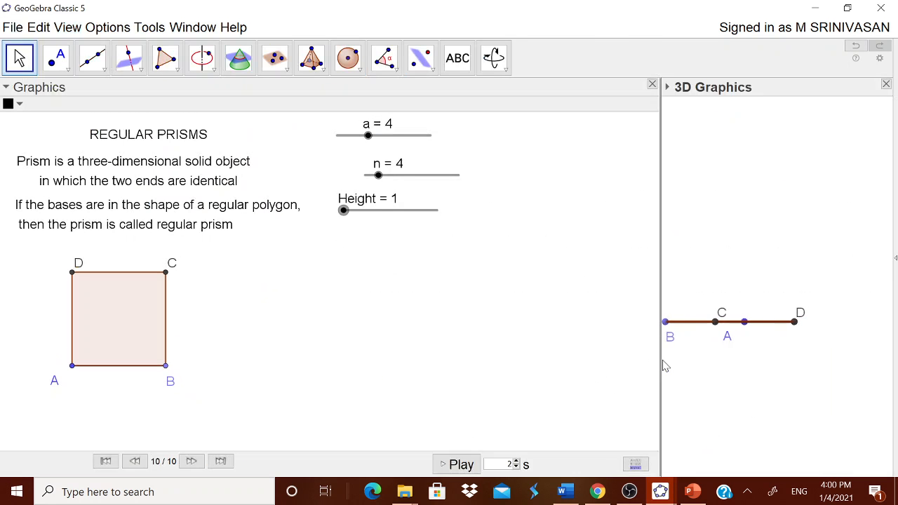
drag(659, 360, 607, 359)
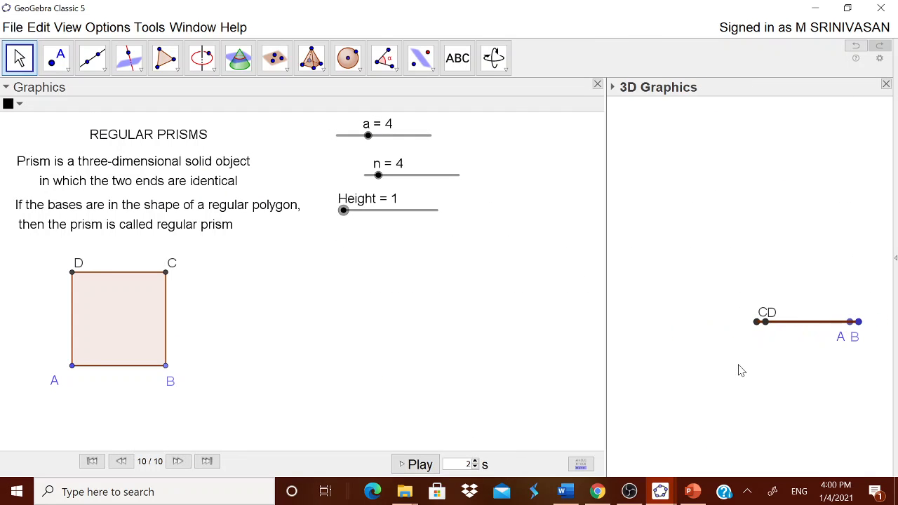
click(776, 357)
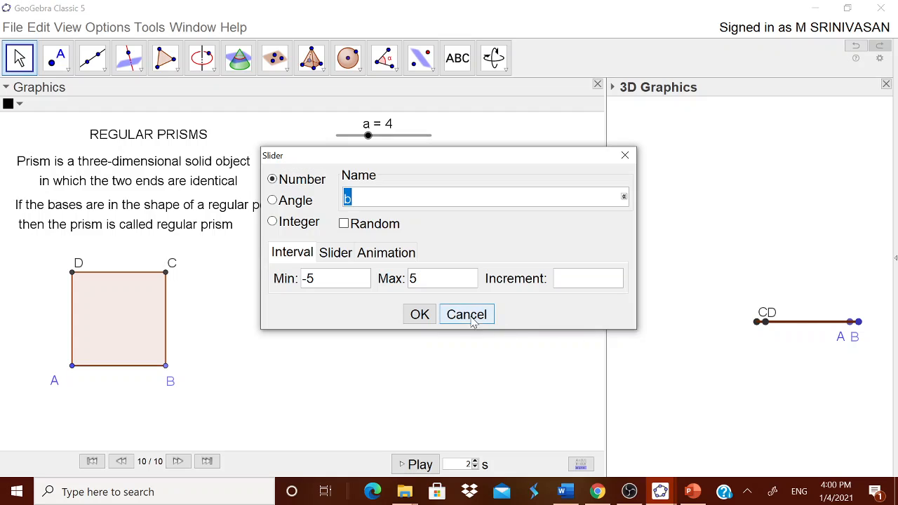
click(452, 314)
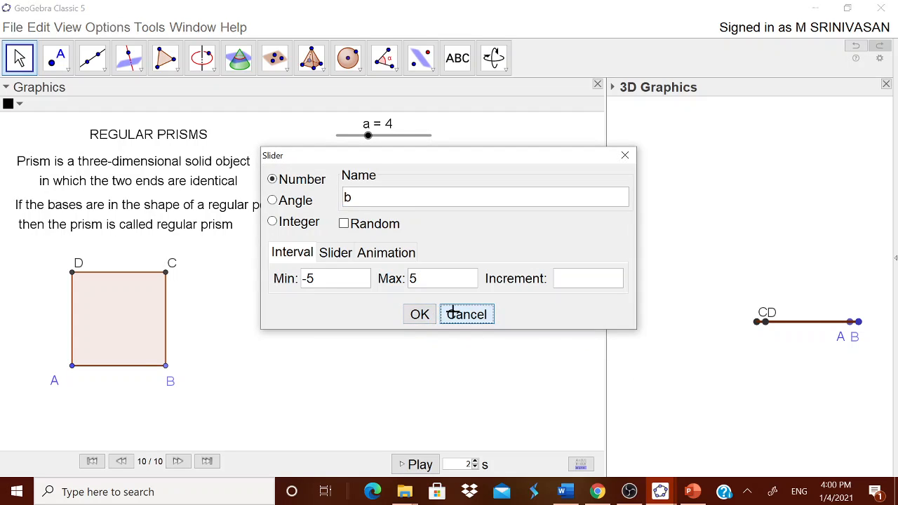
drag(703, 370, 826, 379)
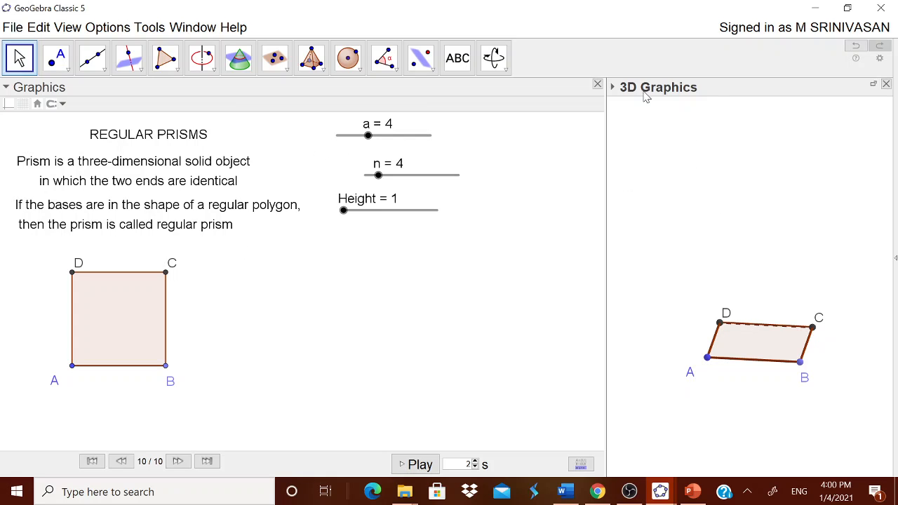
- Extrude the base polygon in the 3D view into a prism with altitude Height
click(324, 72)
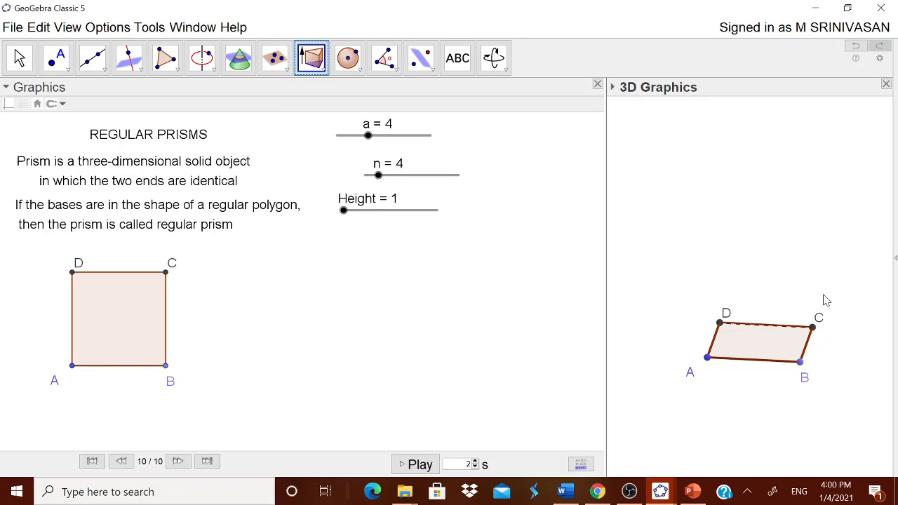
click(776, 349)
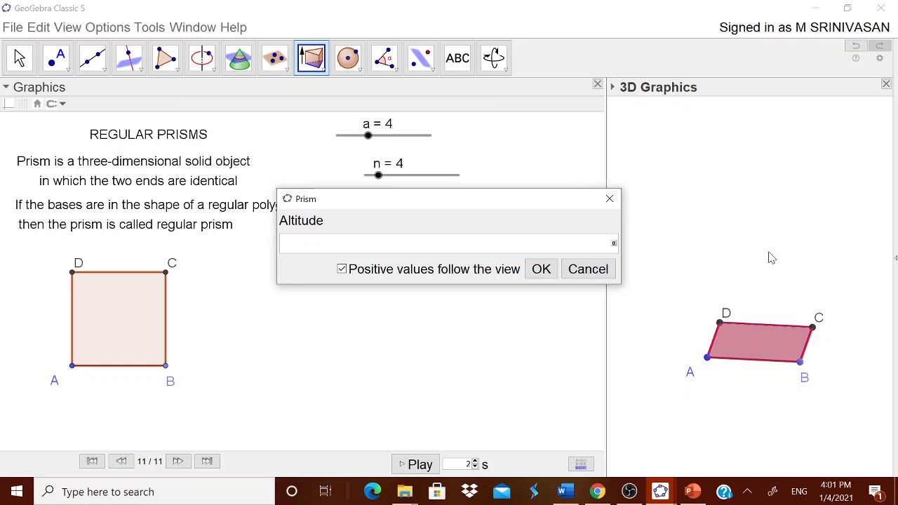
text(ei)
key(BackSpace)
key(BackSpace)
text(He)
click(546, 268)
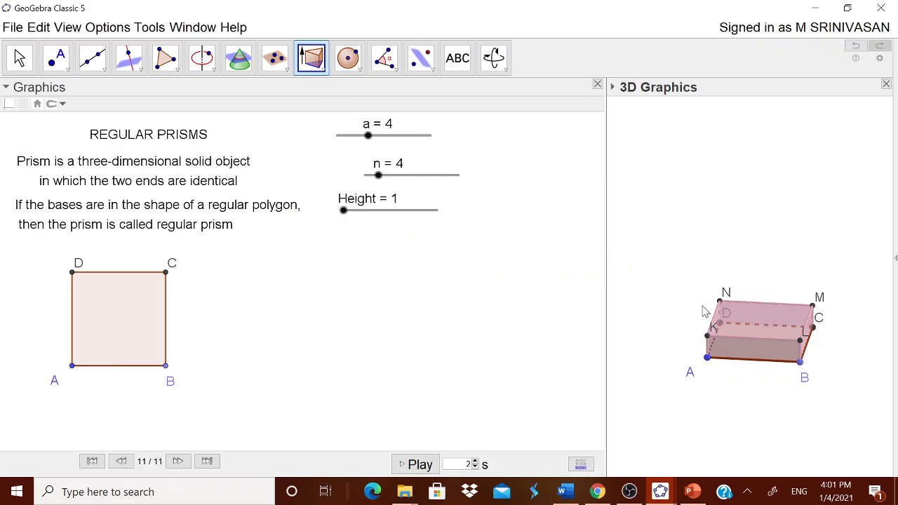
- Set the Height slider to 4, then test the prism with n at 5 and return n to 4
drag(343, 212, 376, 216)
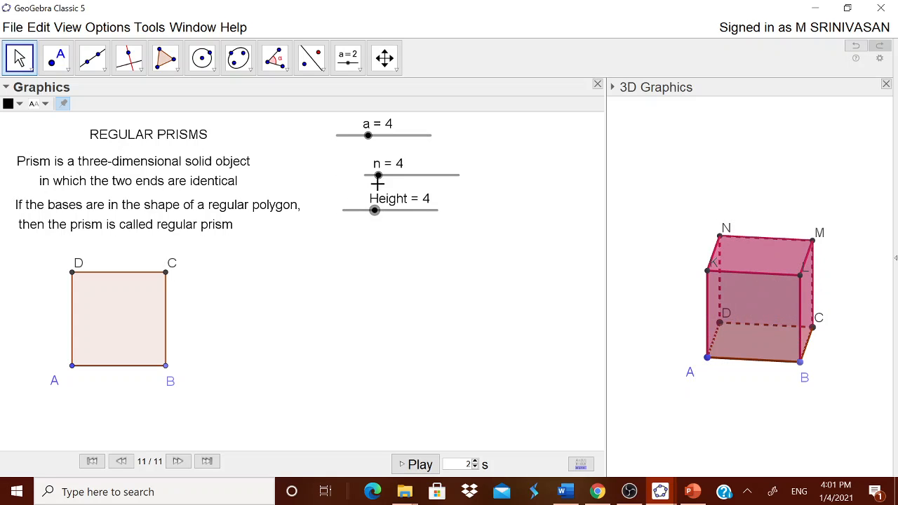
mouse_move(379, 182)
mouse_down()
mouse_move(368, 183)
mouse_move(467, 180)
mouse_move(380, 179)
mouse_move(391, 179)
mouse_up()
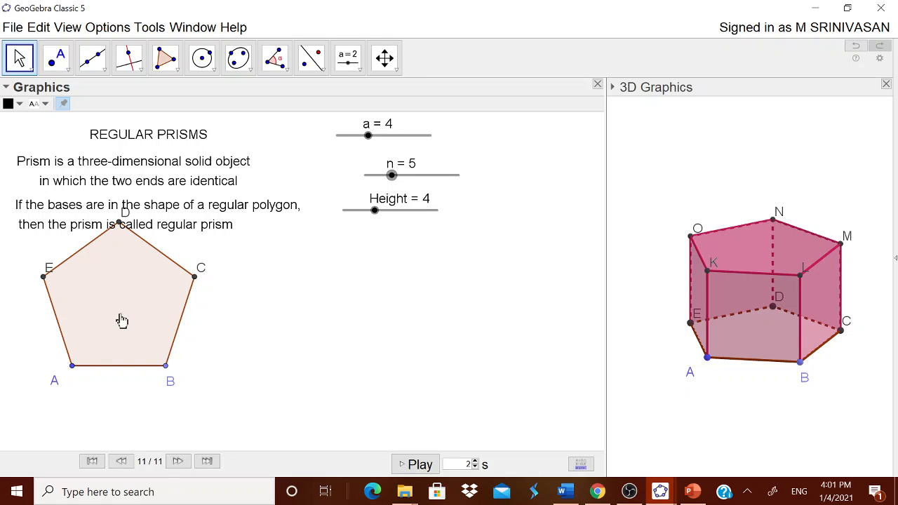
drag(393, 178, 380, 180)
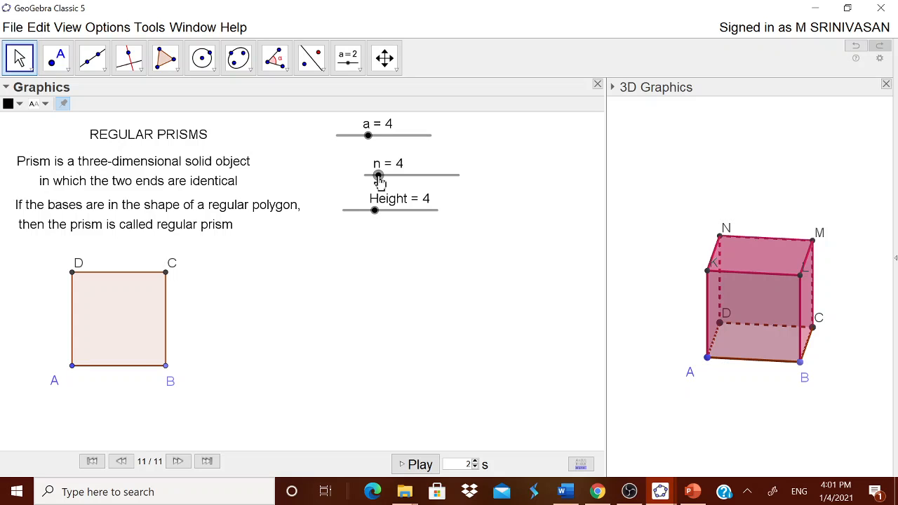
- Color the base polygon blue (51, 51, 255) with opacity of about 70 through its object properties, and close the properties
right_click(133, 310)
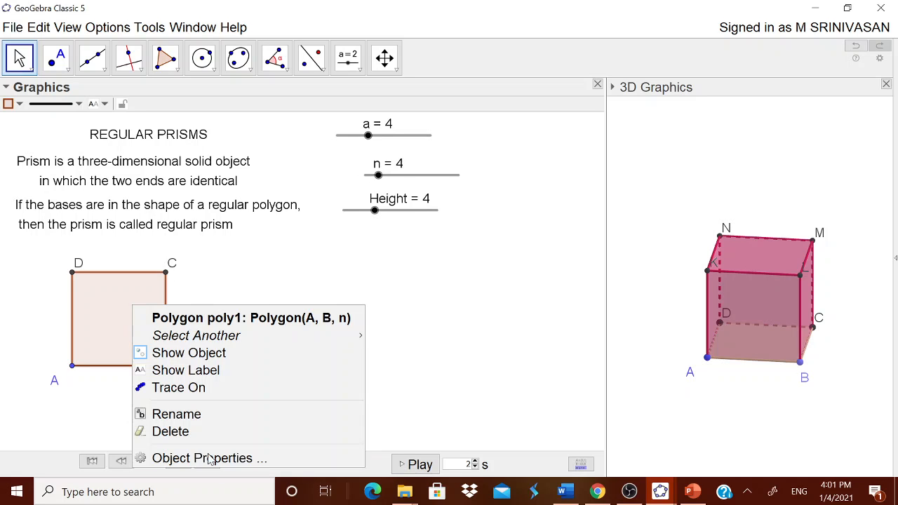
click(237, 458)
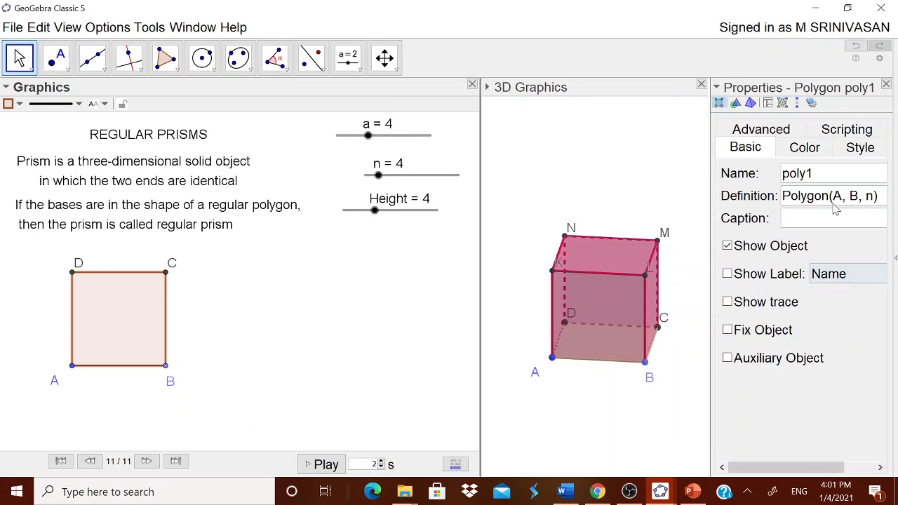
click(804, 147)
click(791, 217)
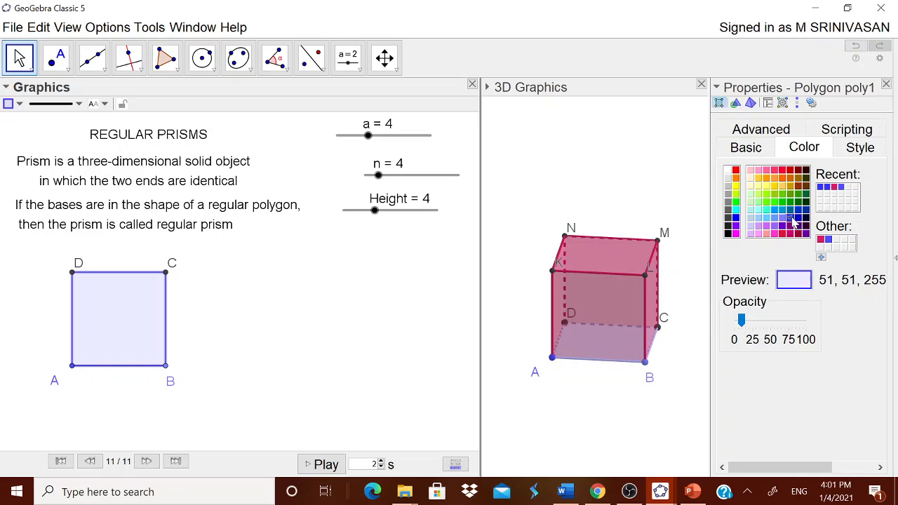
drag(741, 320, 787, 324)
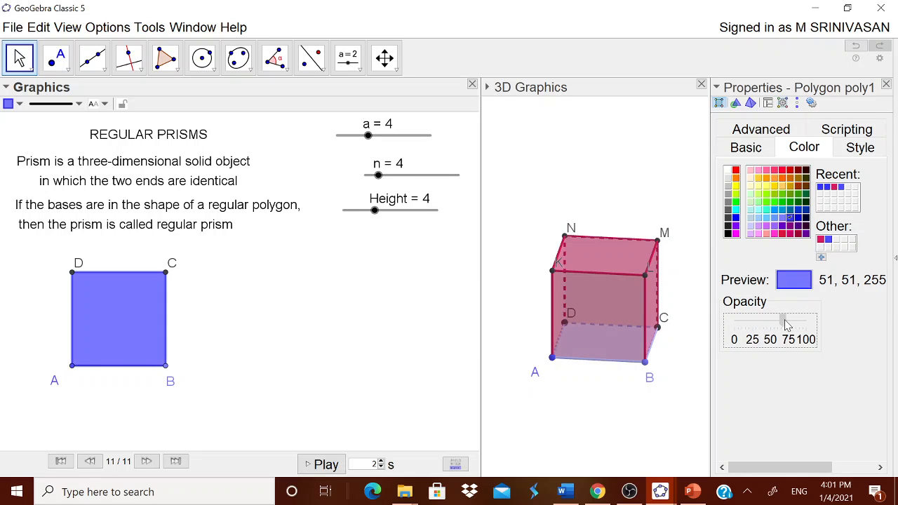
click(886, 84)
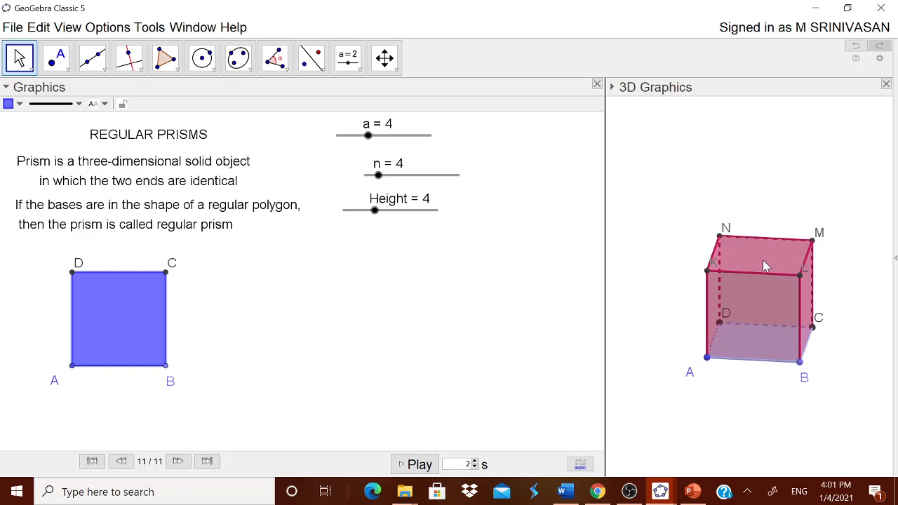
- Color the prism's top face KLMN blue (51, 51, 255) with opacity of about 75 through its object properties, and close the properties
drag(842, 365, 842, 383)
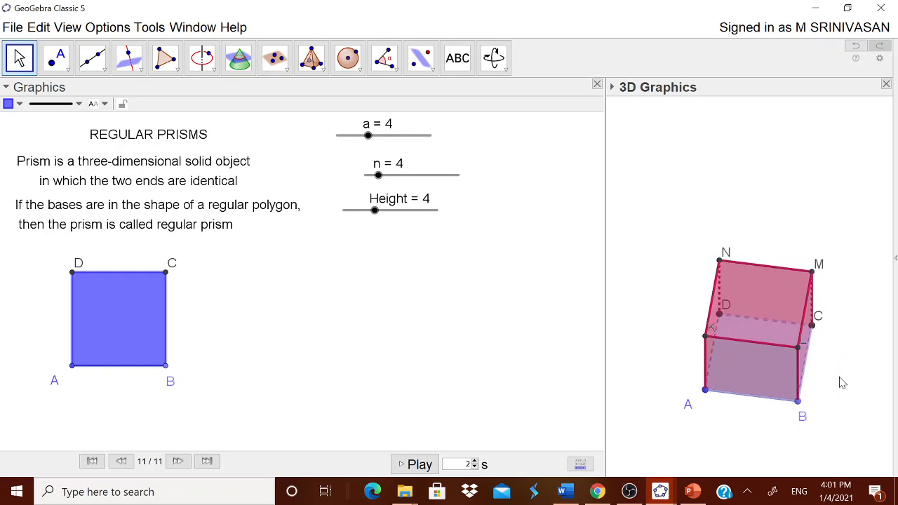
click(844, 353)
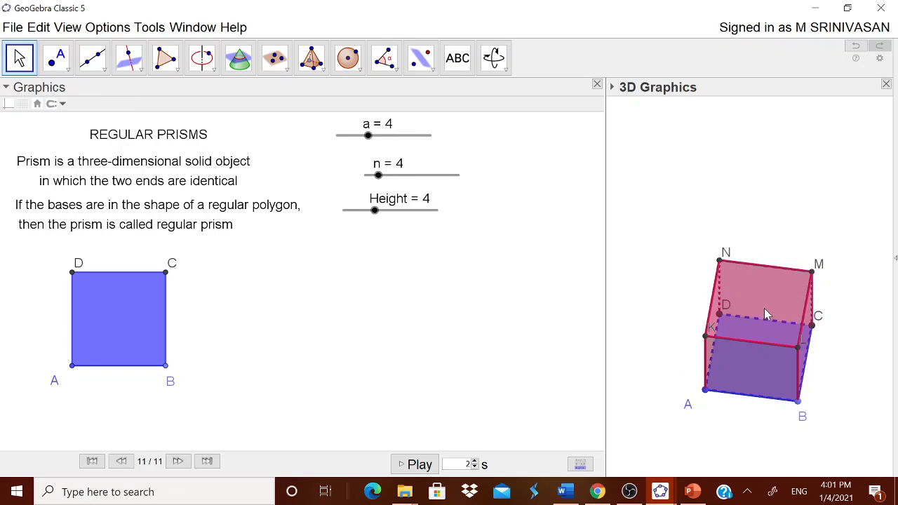
click(763, 306)
right_click(763, 308)
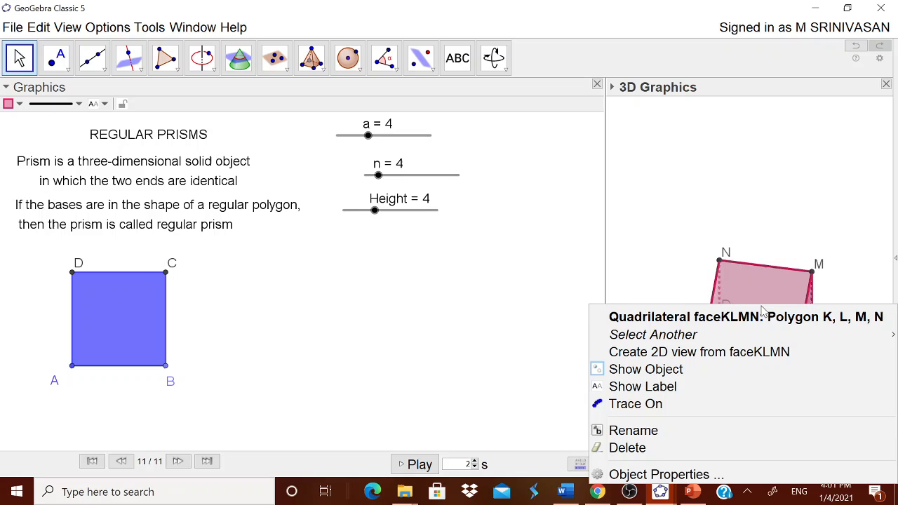
click(729, 475)
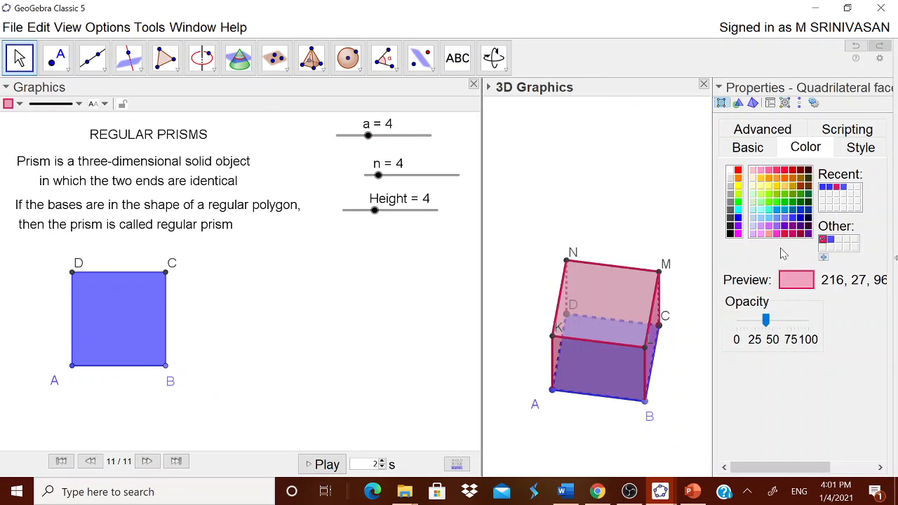
click(823, 188)
click(769, 321)
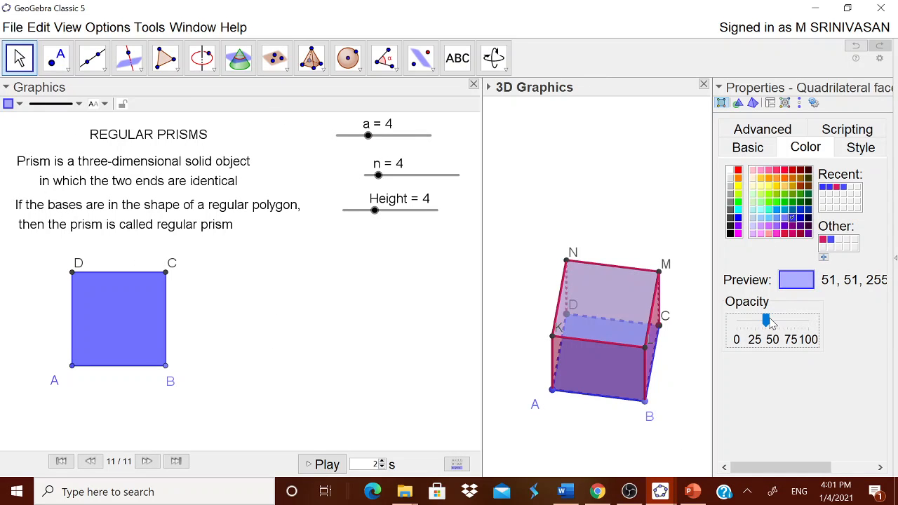
drag(766, 321, 791, 321)
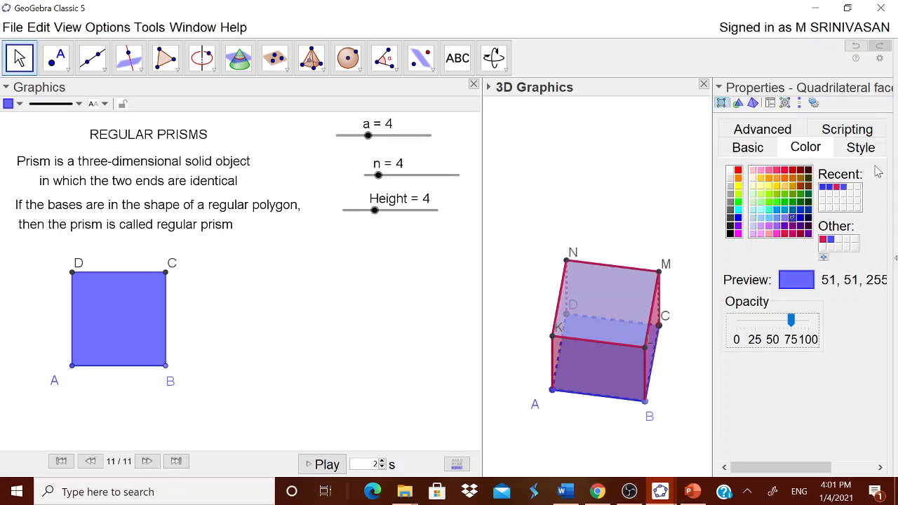
click(888, 87)
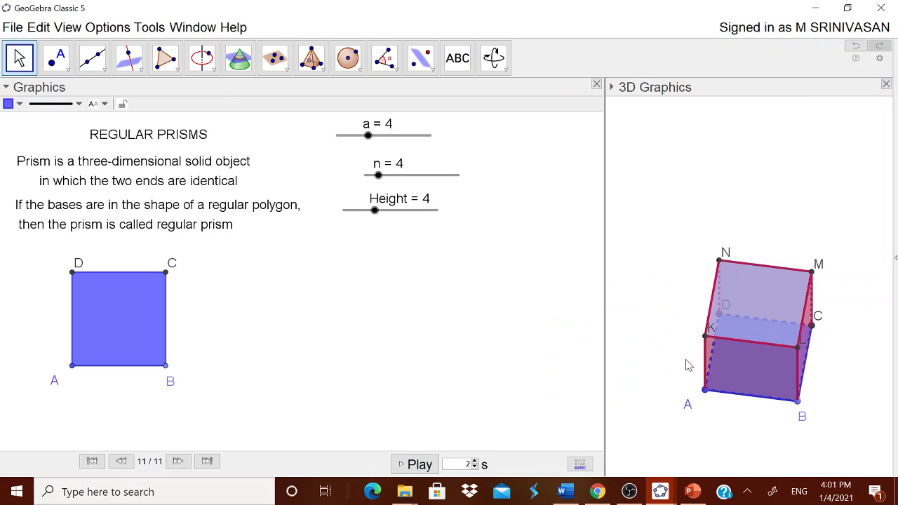
- Rotate the 3D view so the prism's vertical edges and side faces show obliquely, and set slider n to 5
drag(851, 410, 836, 395)
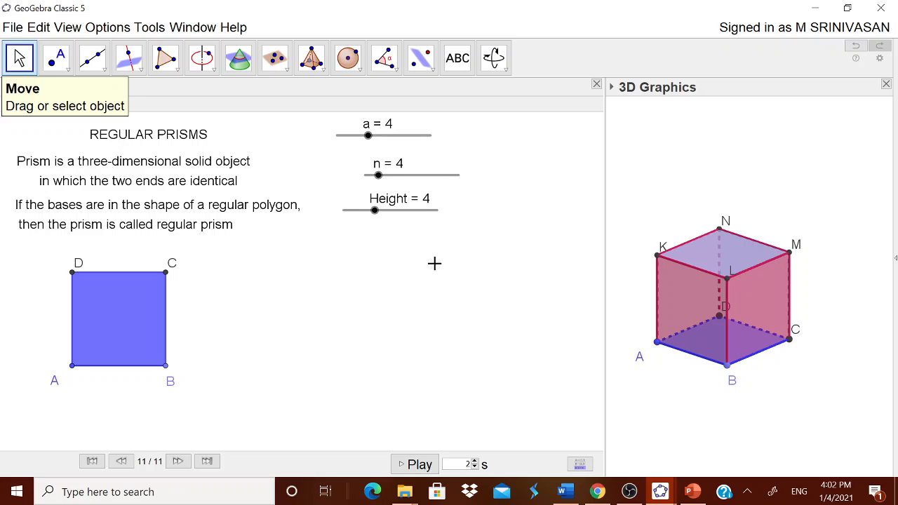
mouse_move(379, 177)
mouse_down()
mouse_move(421, 178)
mouse_move(391, 178)
mouse_up()
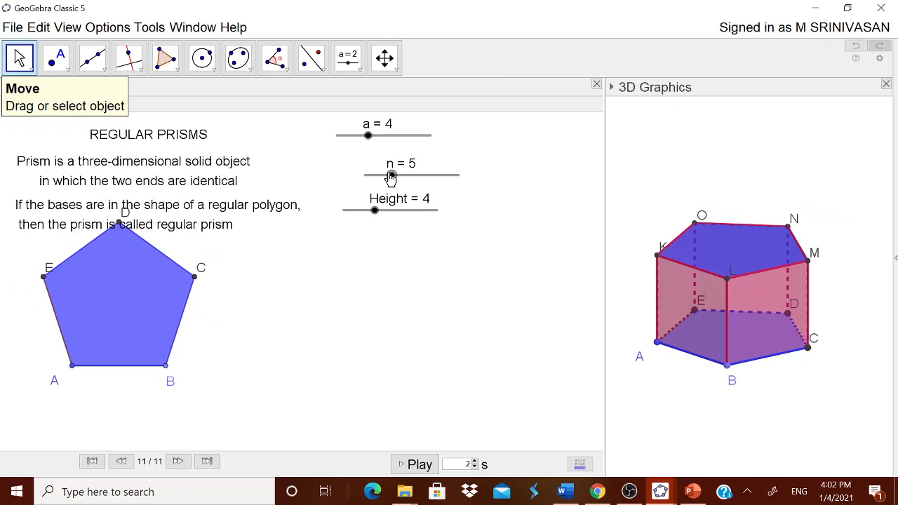
- Switch to NOTES.docx in Word and copy the three lines from "A Regular Prism has" to "Rectangular sides"
click(561, 491)
drag(246, 284, 365, 337)
key(ctrl+c)
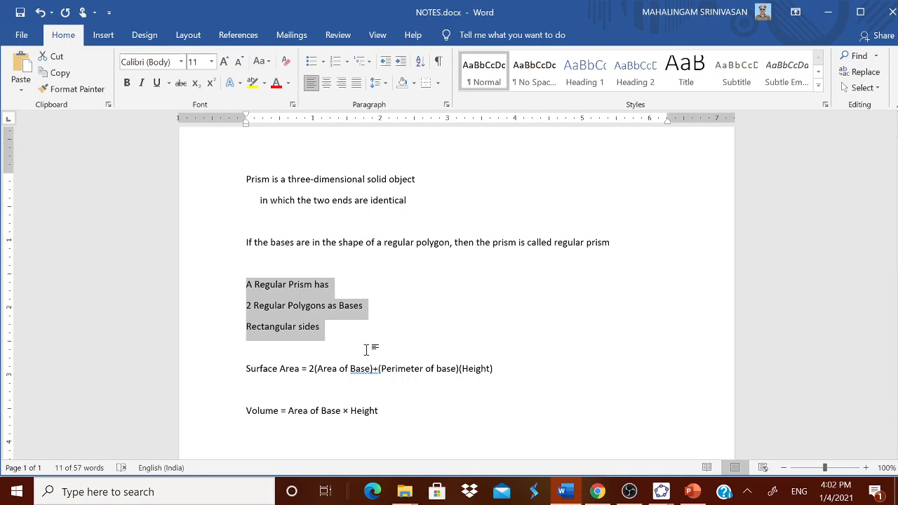
- Switch back to the untitled GeoGebra window and insert the copied three lines as a text below the Height slider
click(661, 494)
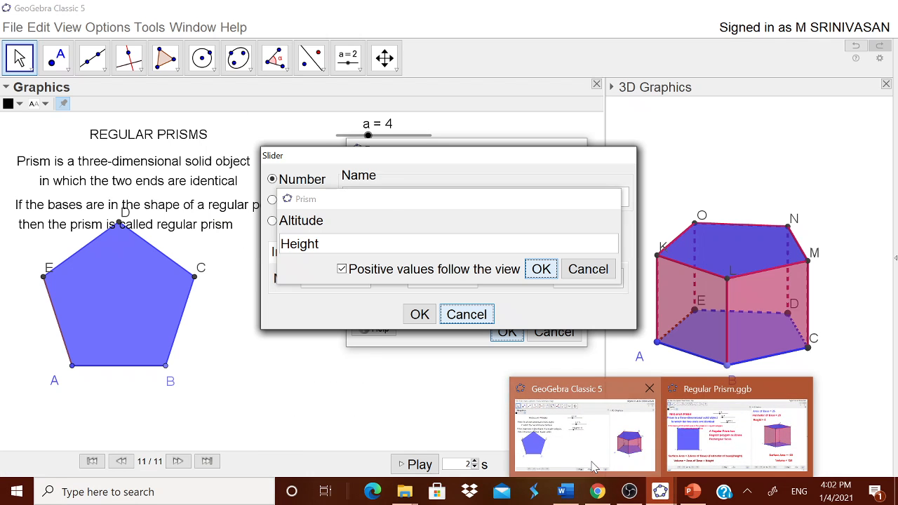
click(582, 430)
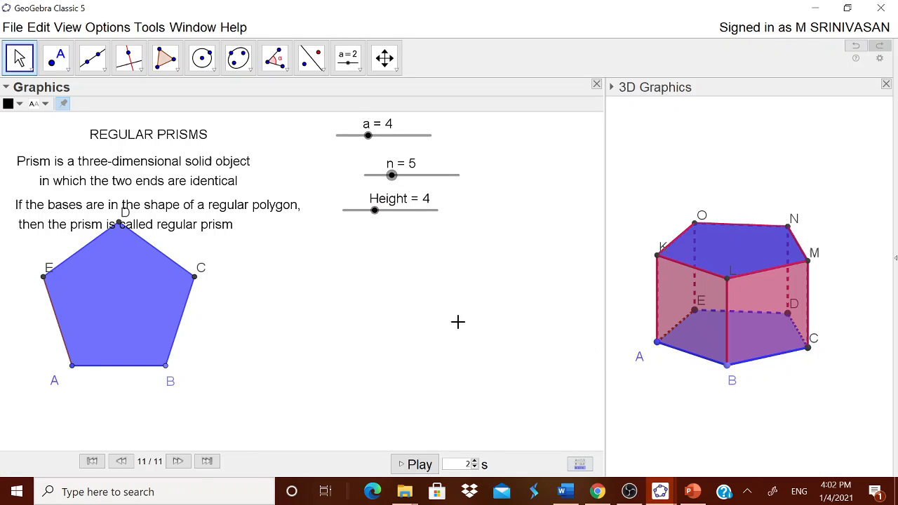
click(360, 70)
click(362, 121)
click(375, 237)
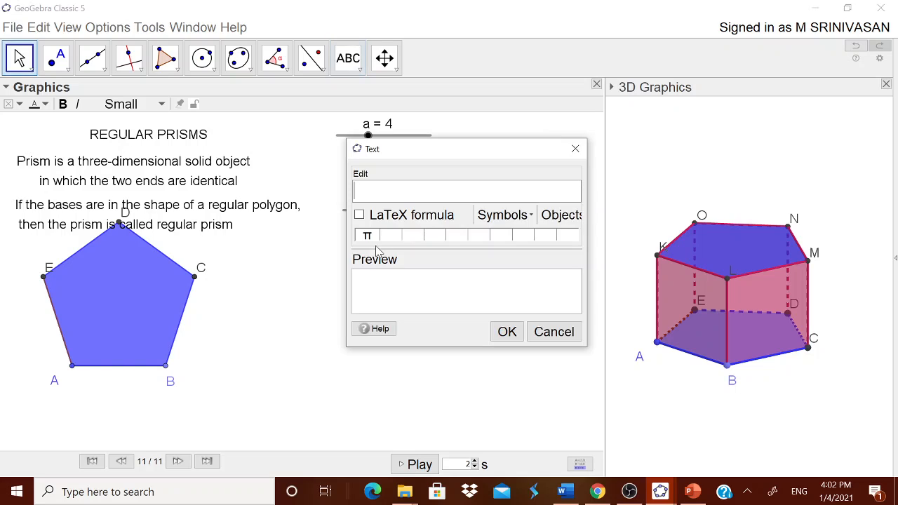
key(ctrl+v)
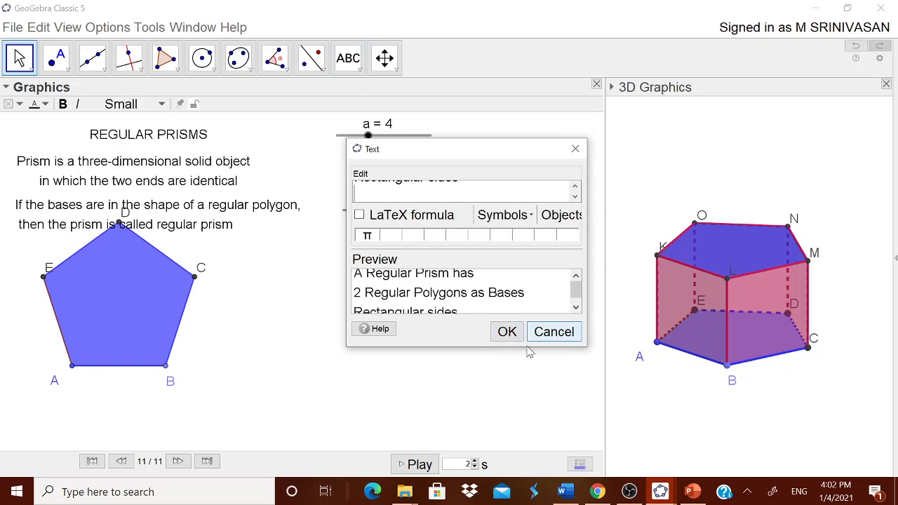
click(508, 335)
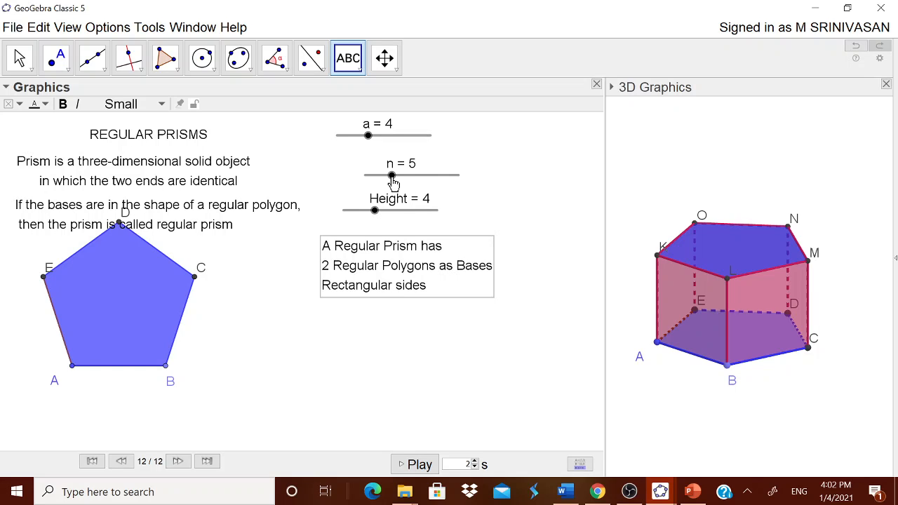
key(Escape)
mouse_move(391, 176)
mouse_down()
mouse_move(362, 180)
mouse_move(390, 181)
mouse_up()
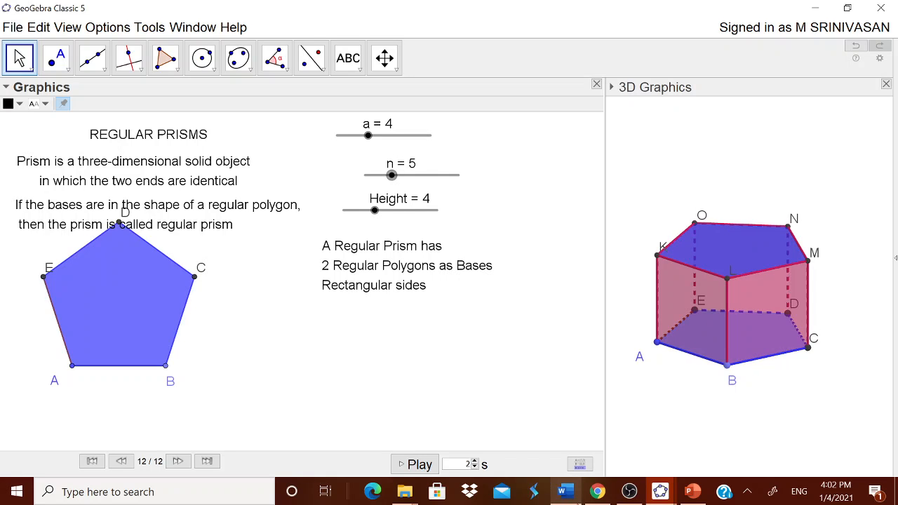
- Switch to NOTES.docx in Word and copy the line "Surface Area = 2(Area of Base)+(Perimeter of base)(Height)"
click(569, 495)
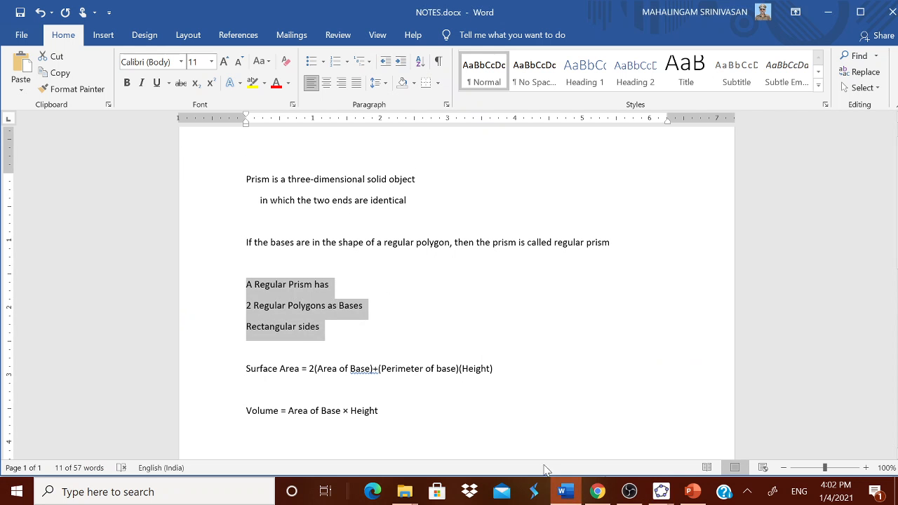
drag(245, 370, 504, 374)
key(ctrl+c)
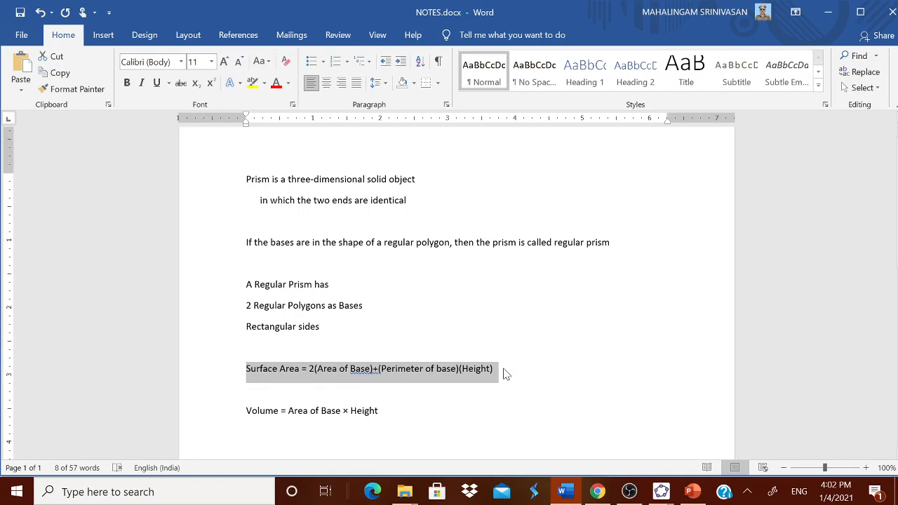
- Return to the untitled GeoGebra window, insert the copied Surface Area formula as a text, and place it beneath the base polygon
click(622, 488)
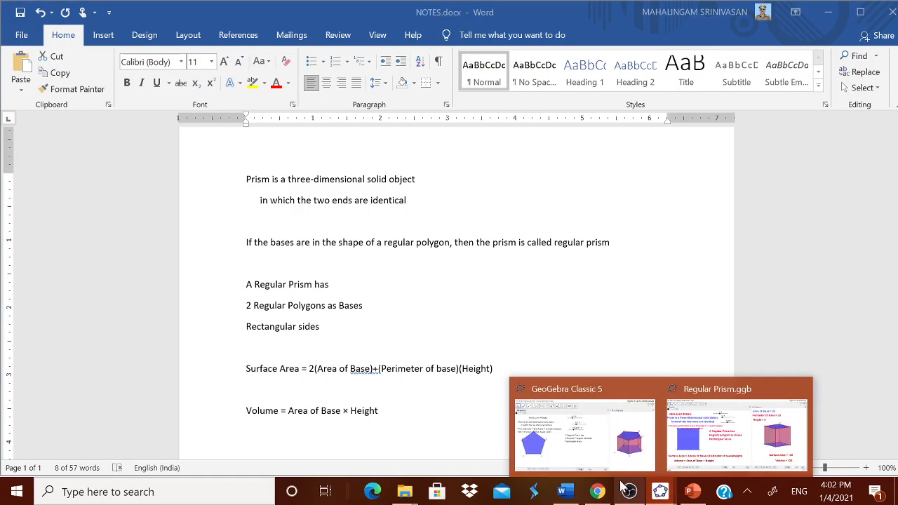
click(585, 429)
click(348, 58)
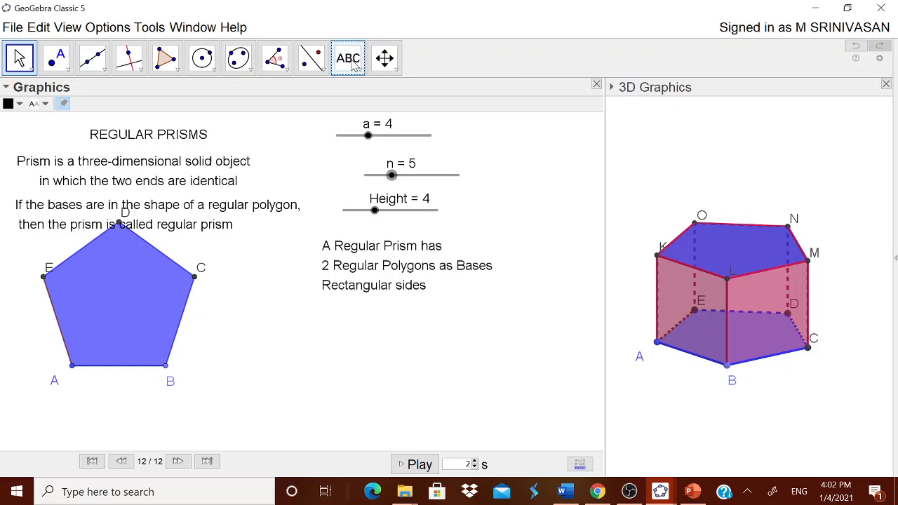
click(337, 342)
key(ctrl+v)
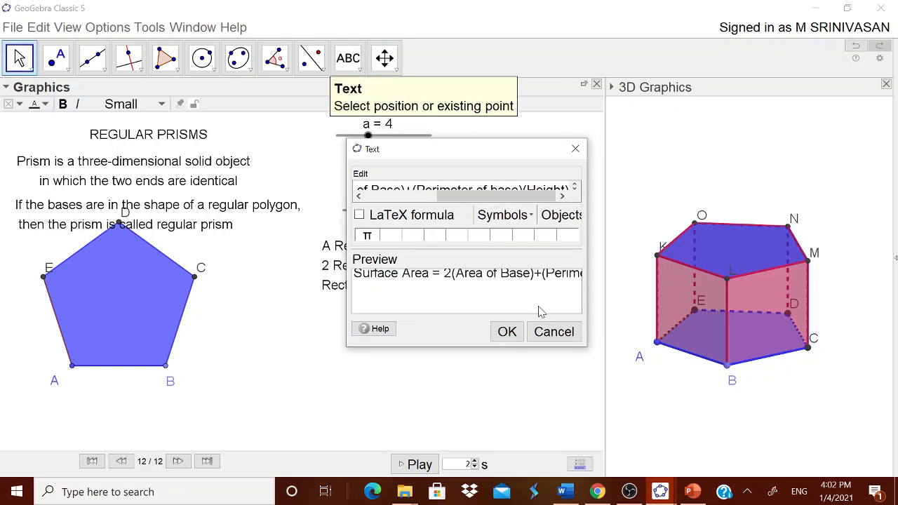
click(505, 331)
drag(449, 345, 232, 419)
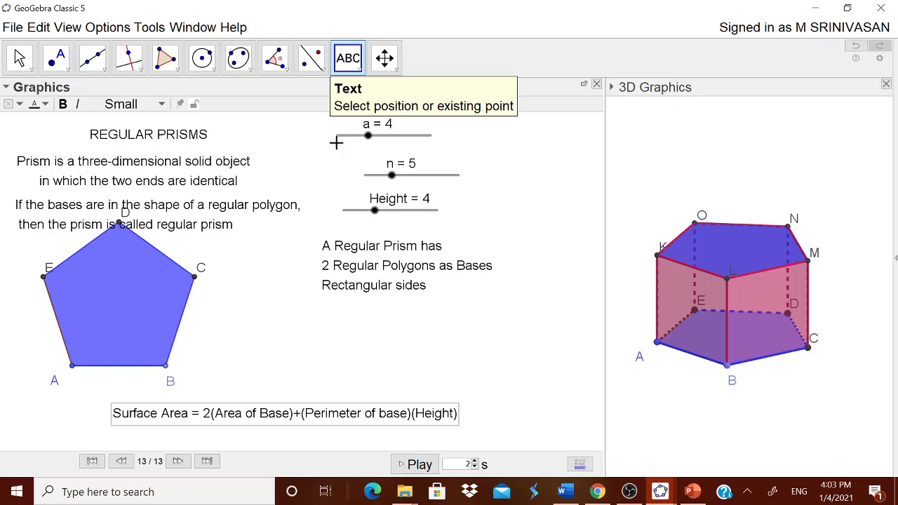
key(Escape)
- Set slider n to 4 and add a perimeter measurement to the base polygon with the Distance or Length tool
drag(391, 176, 379, 177)
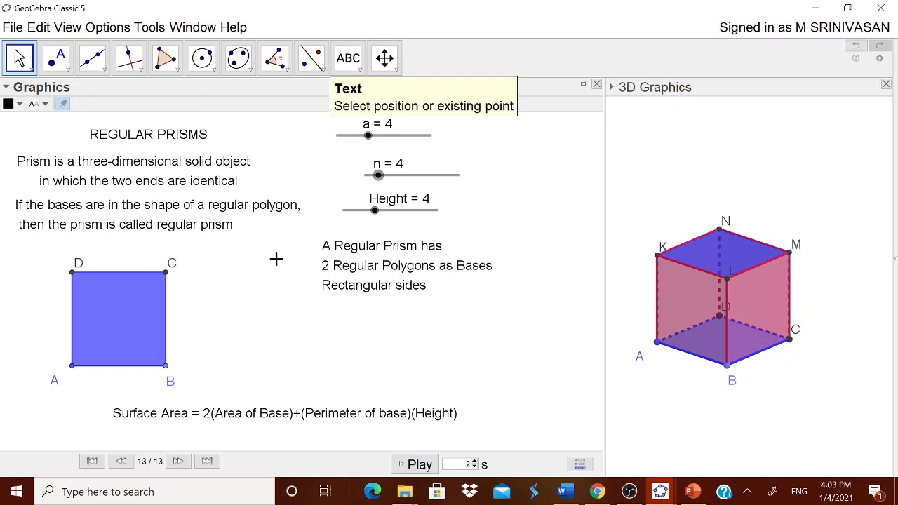
click(275, 57)
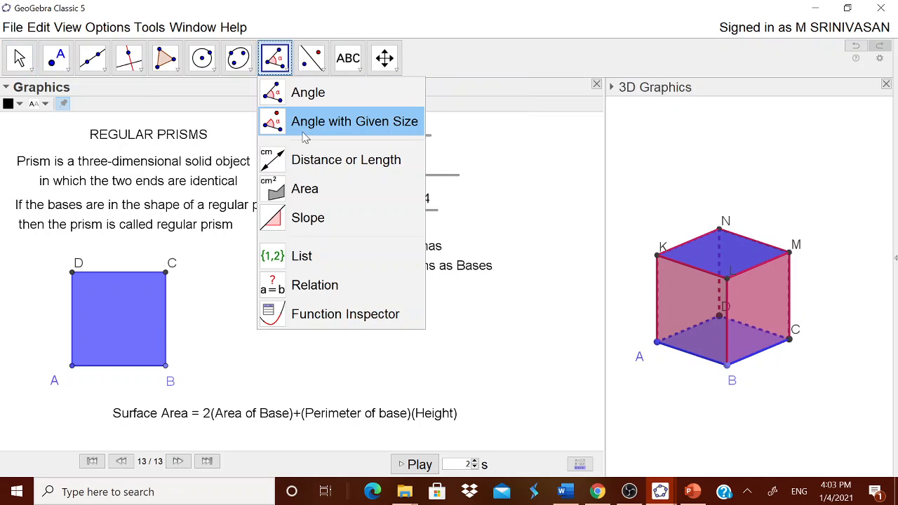
click(517, 130)
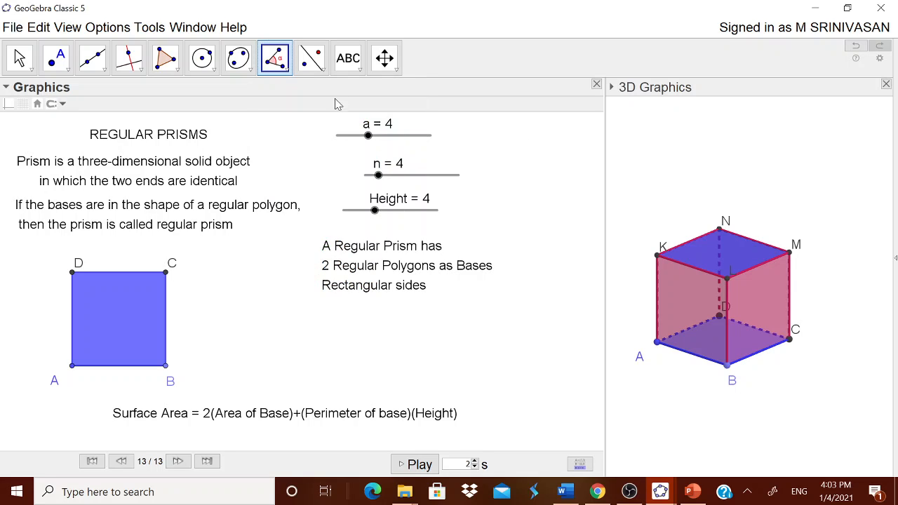
click(286, 70)
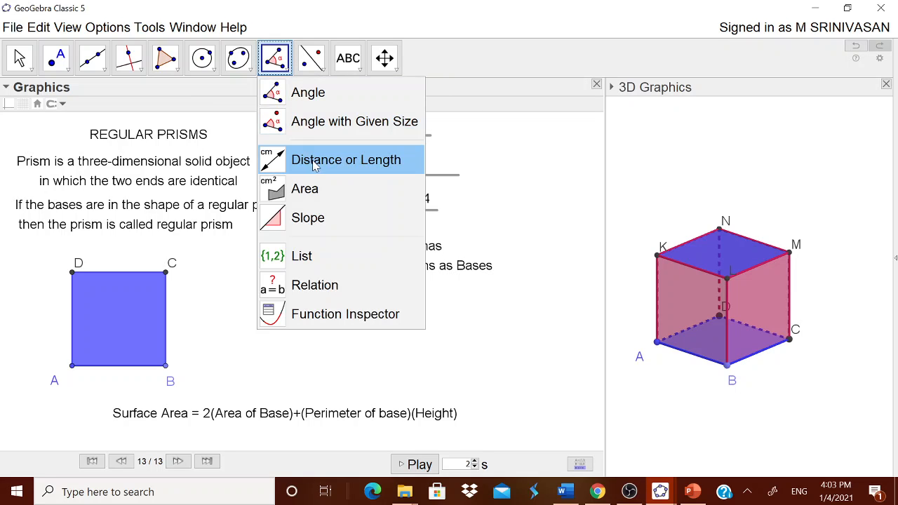
click(315, 160)
click(147, 317)
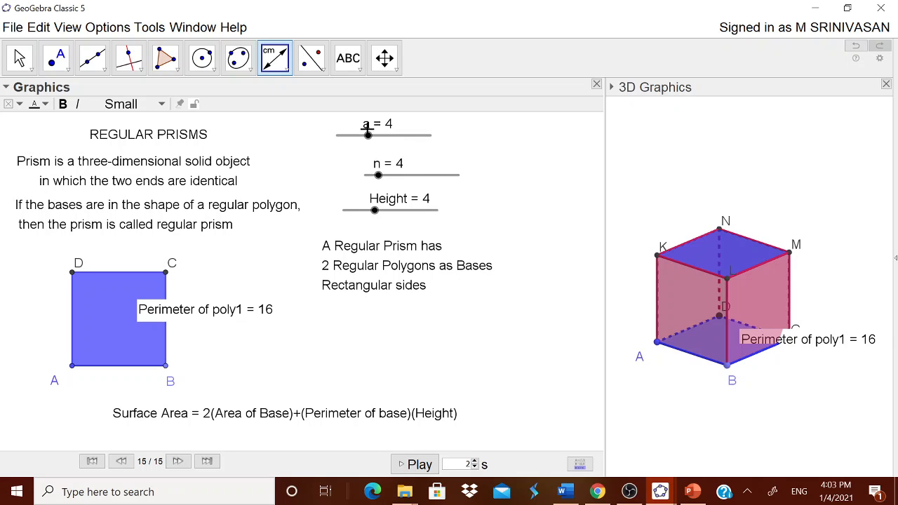
- Test the perimeter label with slider a at 7, and set a to 5
key(Escape)
drag(367, 134, 399, 139)
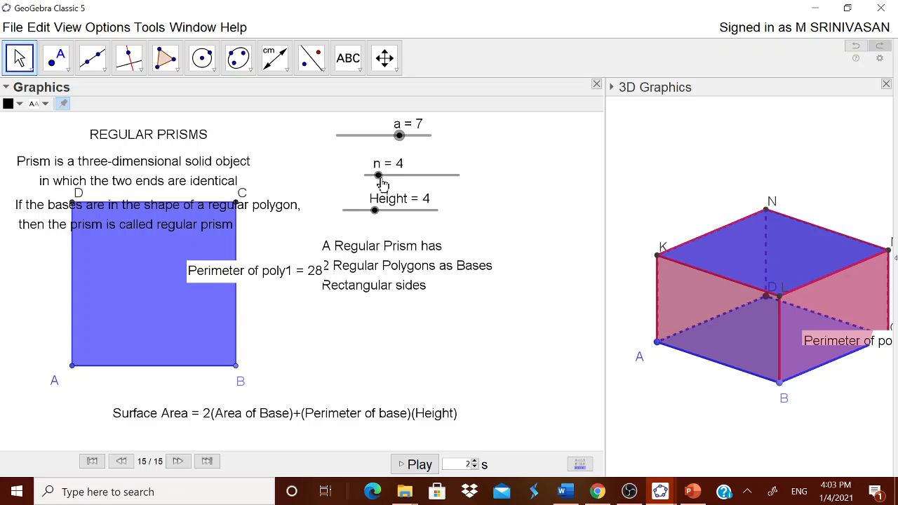
mouse_move(378, 179)
mouse_down()
mouse_move(414, 181)
mouse_move(379, 181)
mouse_up()
drag(398, 137, 378, 137)
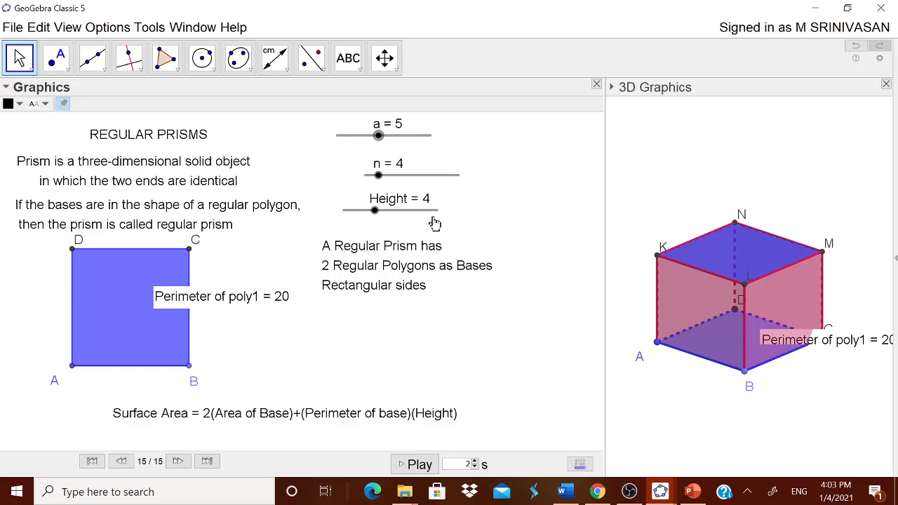
- Widen the 3D view and insert a dynamic text above the prism reading "Area of Base = " followed by the object poly1
click(655, 157)
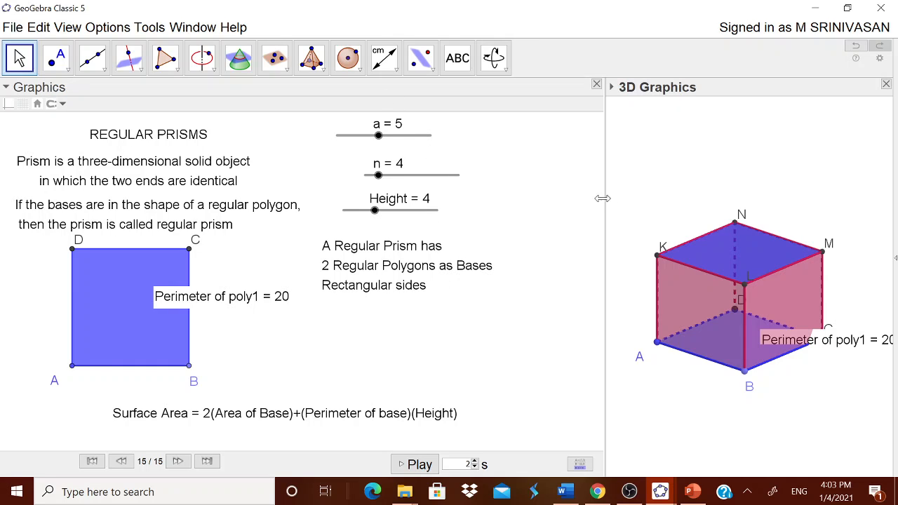
drag(602, 198, 524, 204)
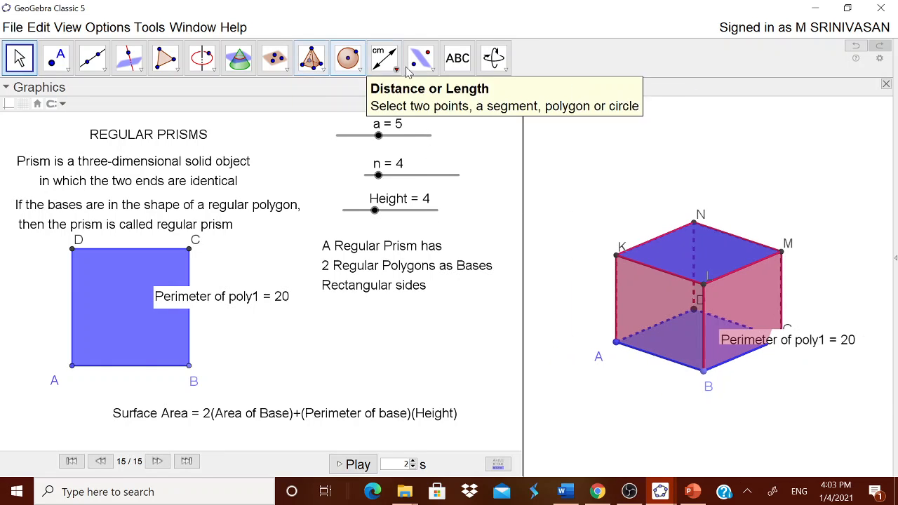
click(457, 58)
click(575, 138)
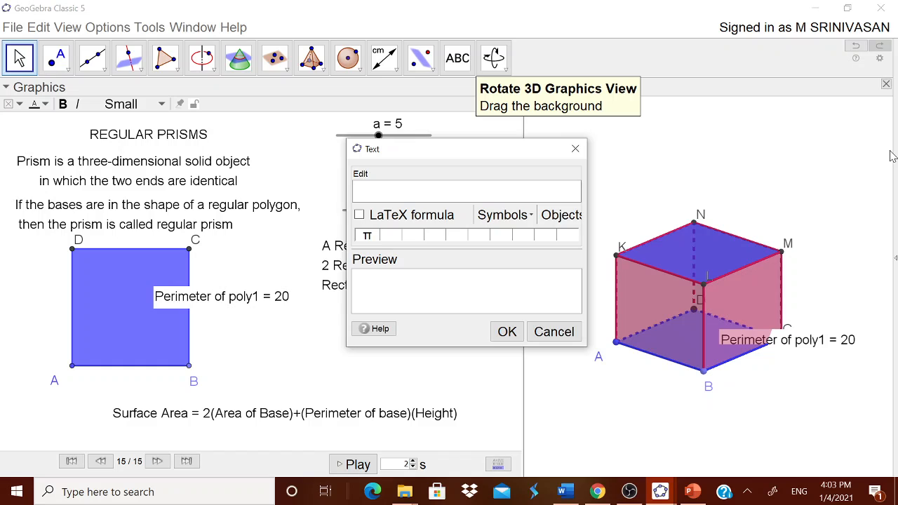
text(Area of Base =)
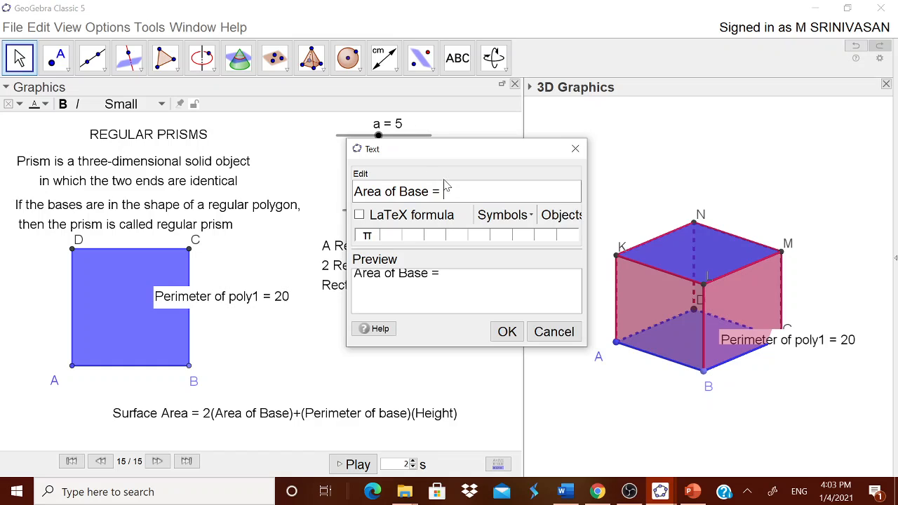
click(560, 218)
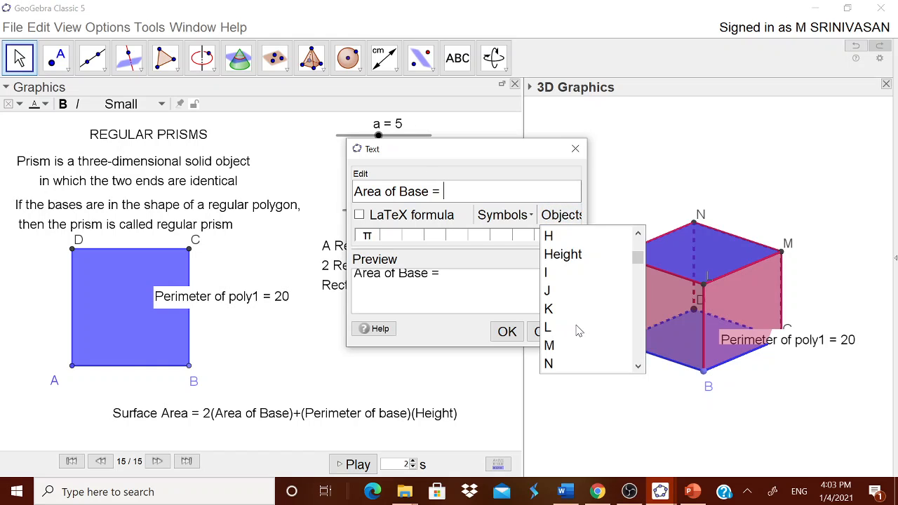
scroll(631, 279, down, 3)
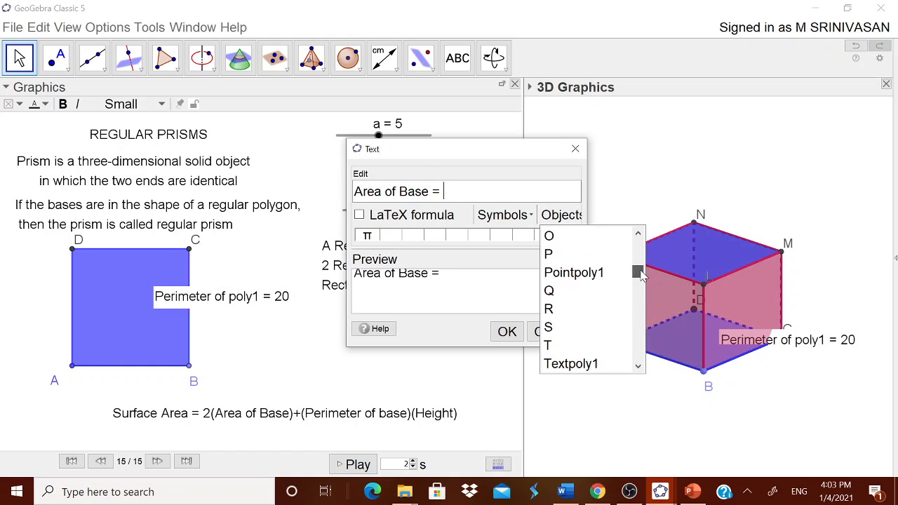
drag(637, 272, 642, 353)
click(585, 329)
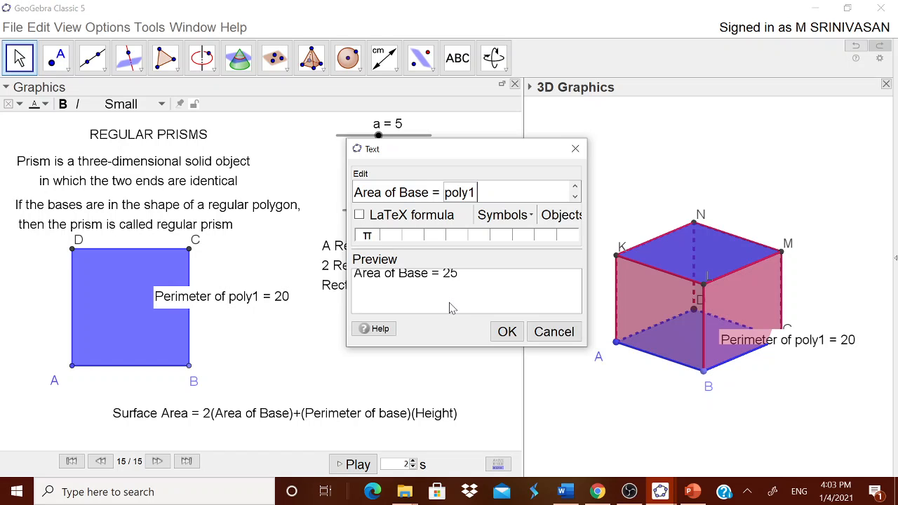
click(506, 331)
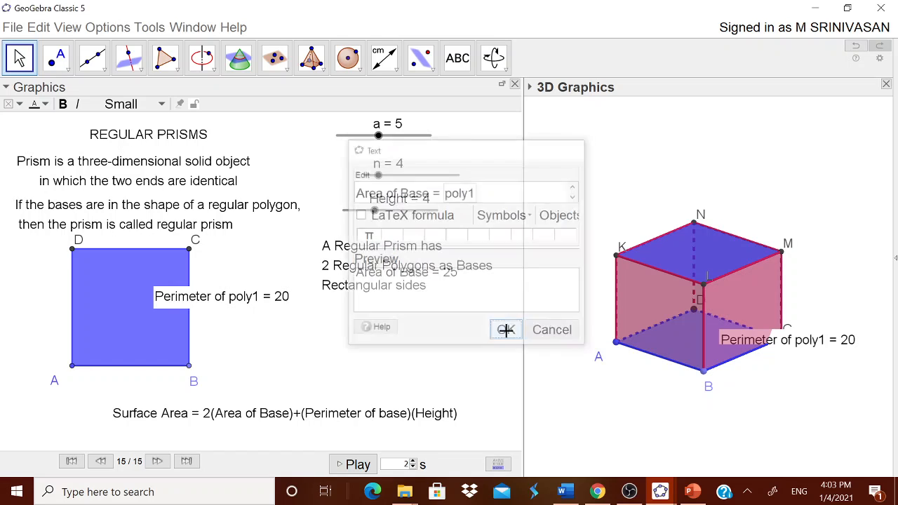